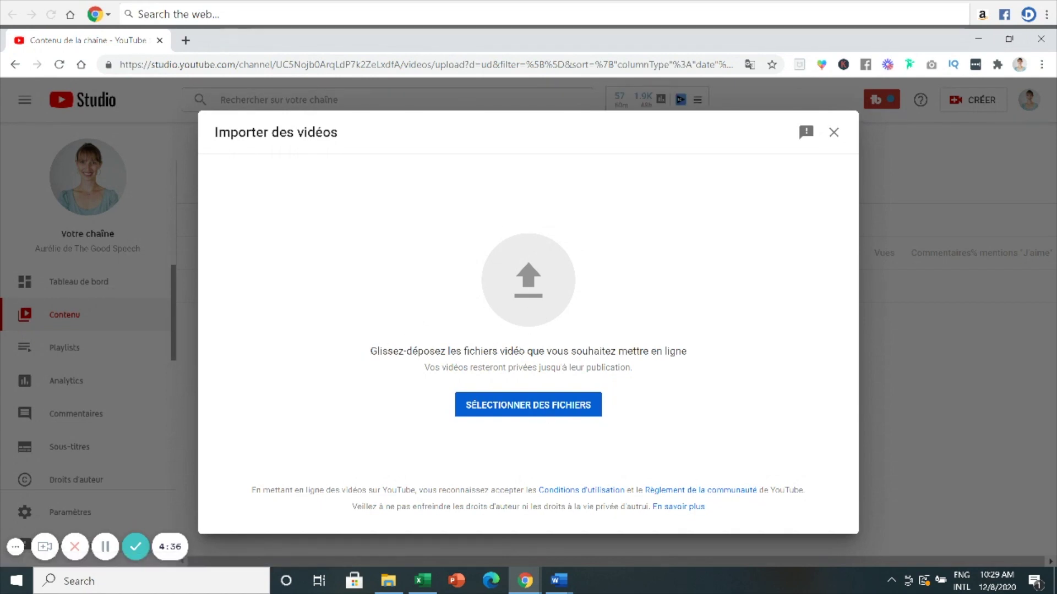
Step: Upload the video file COMMENT ETRE VISIBLE SUR GOOGLE NATURELLEMENT, keeping its name as the title
left_click_drag(55, 346, 504, 271)
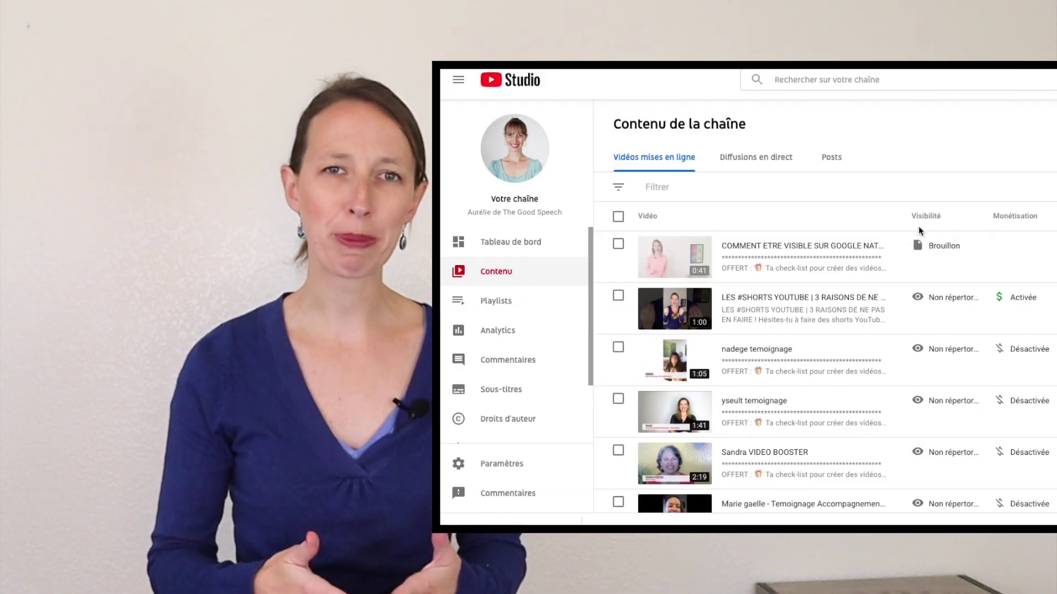
mouse_move(913, 255)
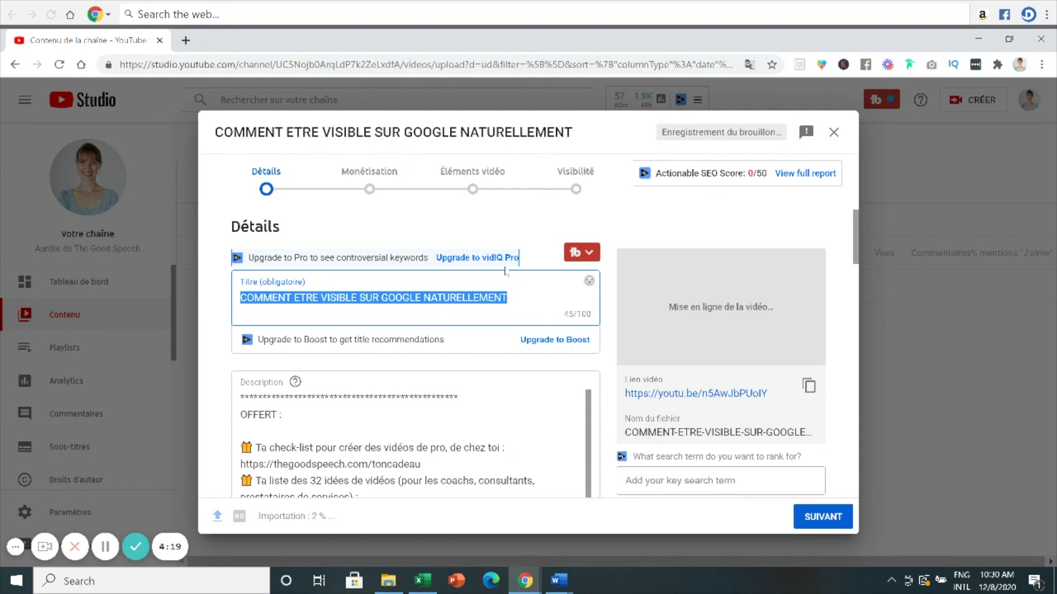
left_click(299, 298)
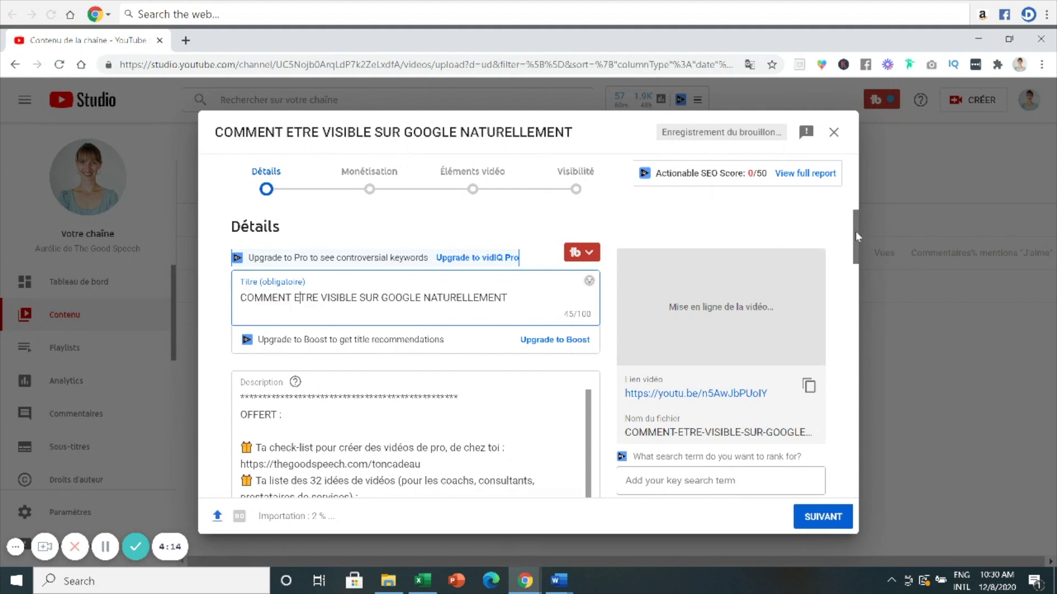
Step: Insert blank lines at the start of the description, above the OFFERT section
scroll(855, 231, "down", 2)
scroll(855, 234, "up", 2)
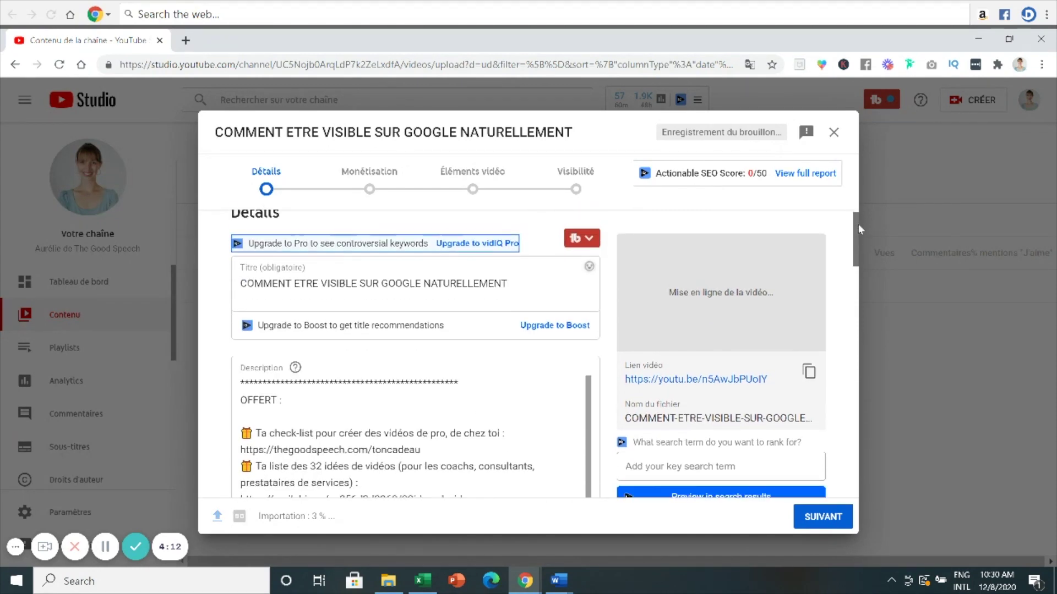
scroll(859, 229, "down", 1)
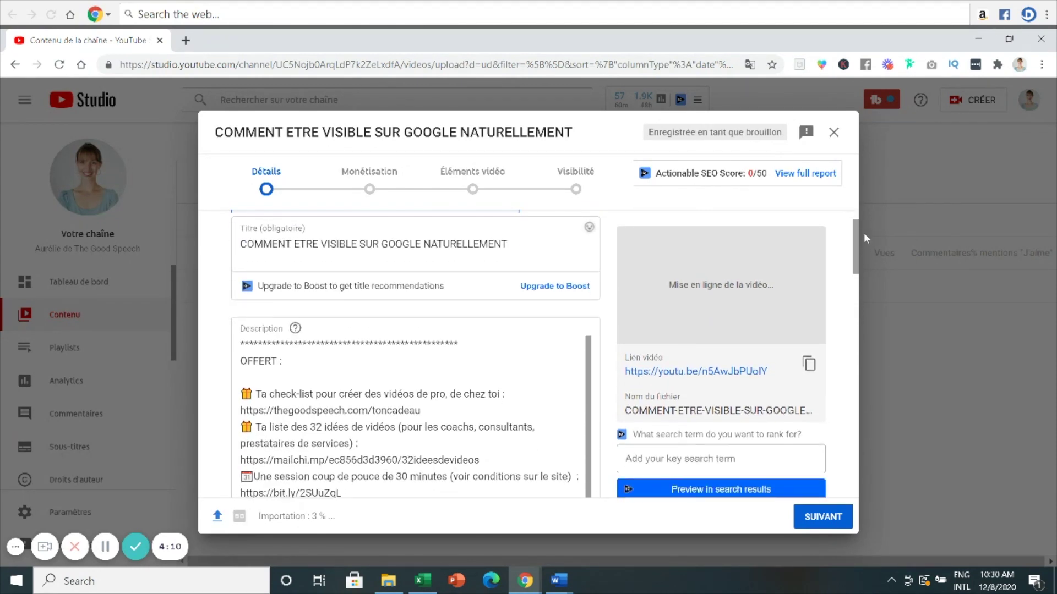
left_click_drag(853, 222, 858, 237)
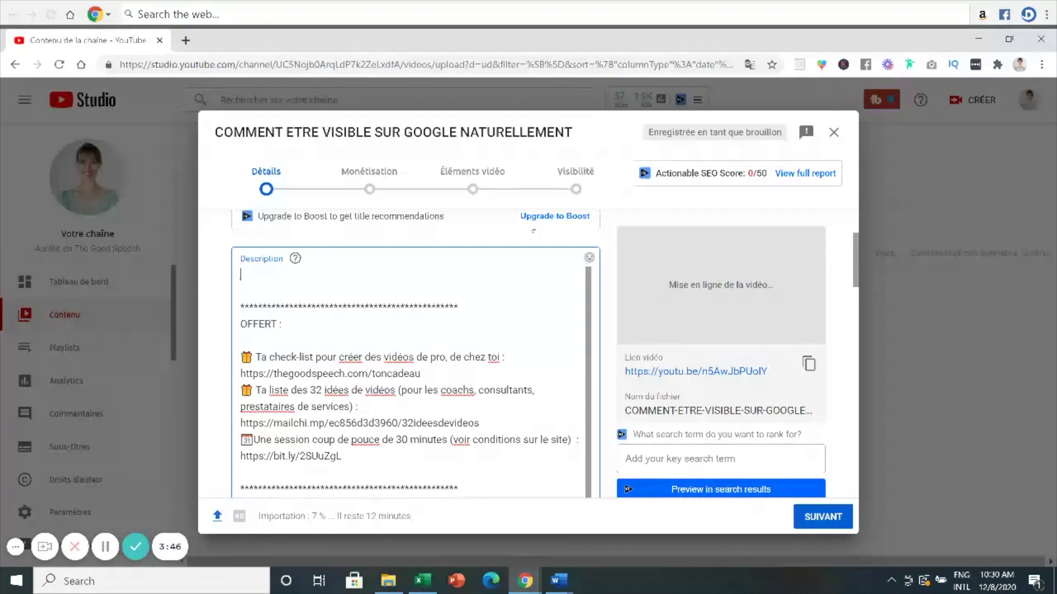
left_click(853, 250)
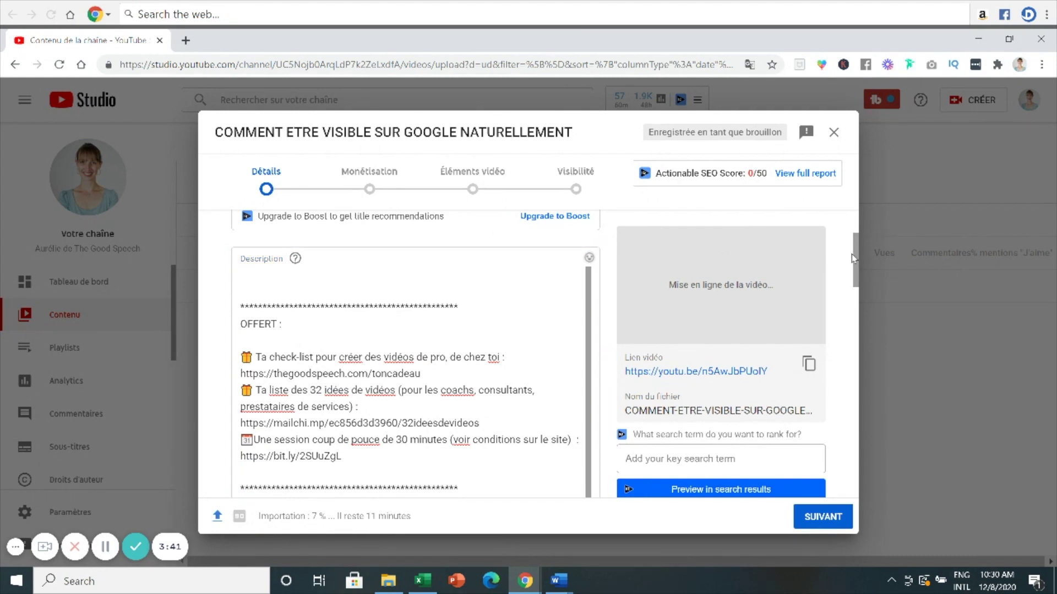
Step: Review the thumbnail section and the list of available playlists without assigning one
left_click_drag(855, 255, 860, 387)
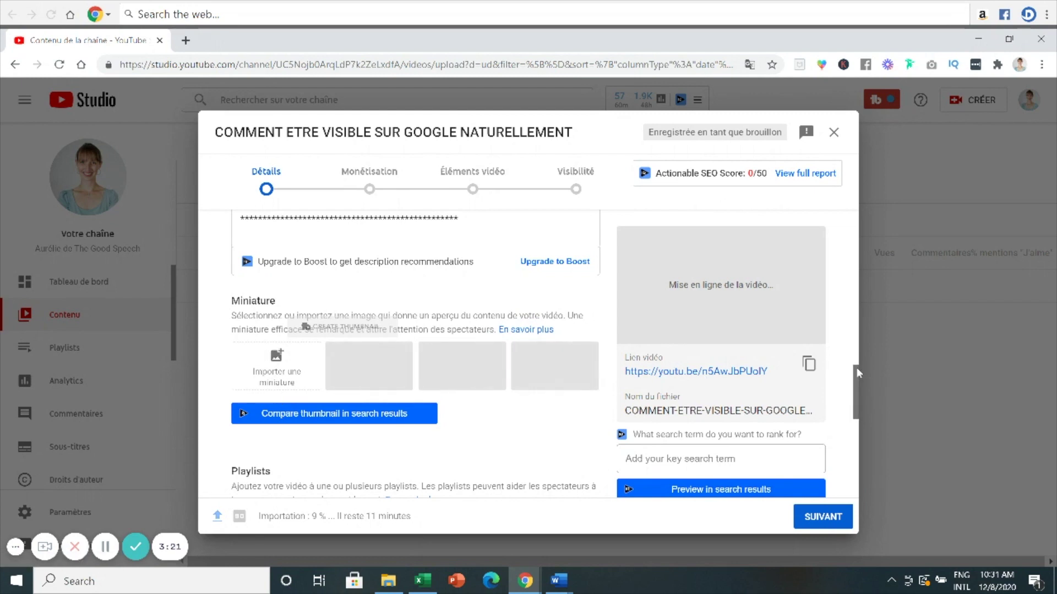
left_click_drag(857, 370, 863, 411)
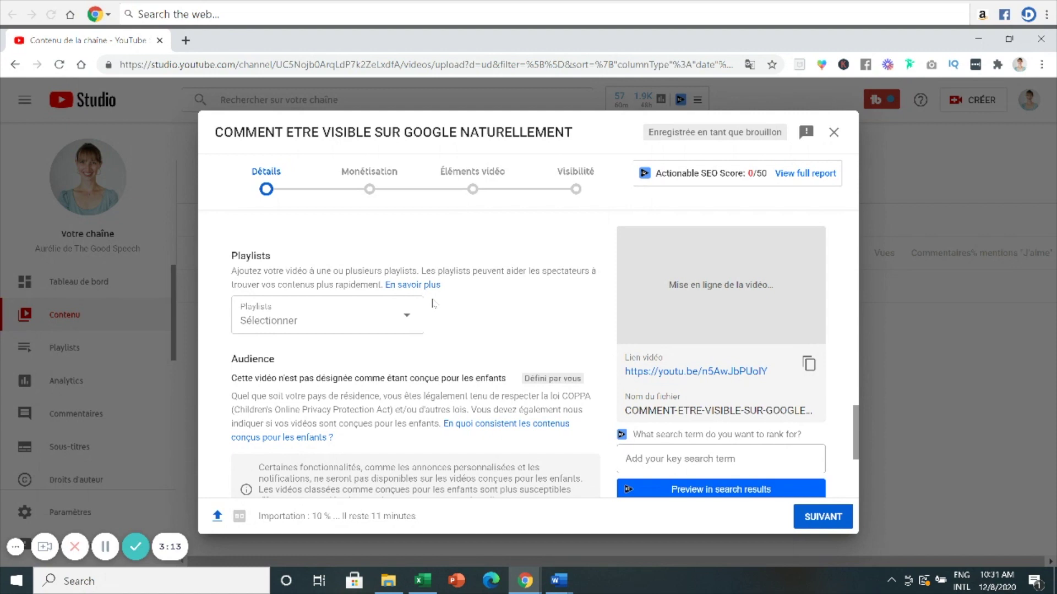
left_click(408, 318)
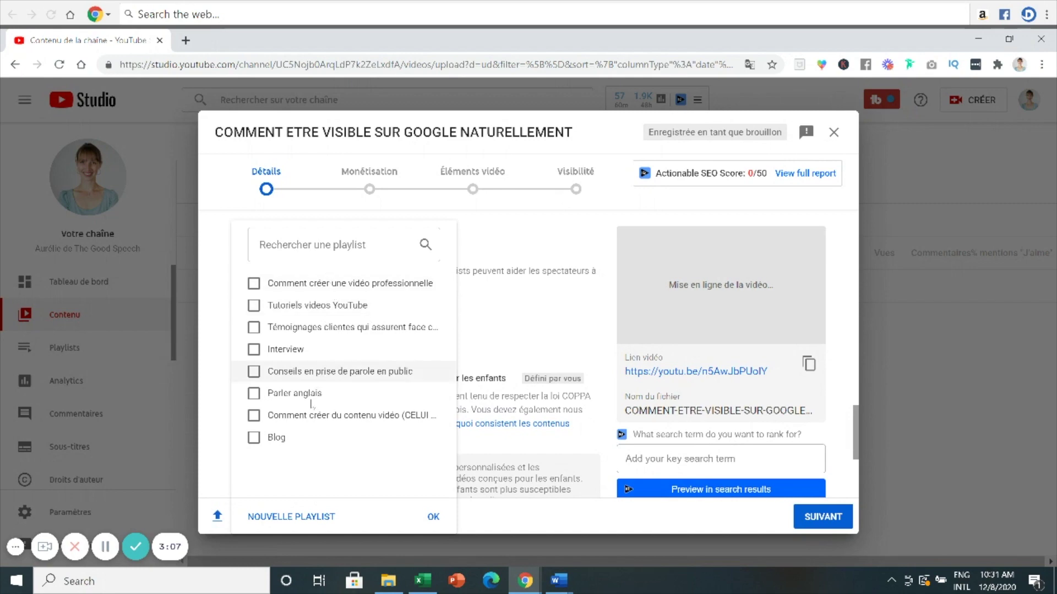
left_click(434, 518)
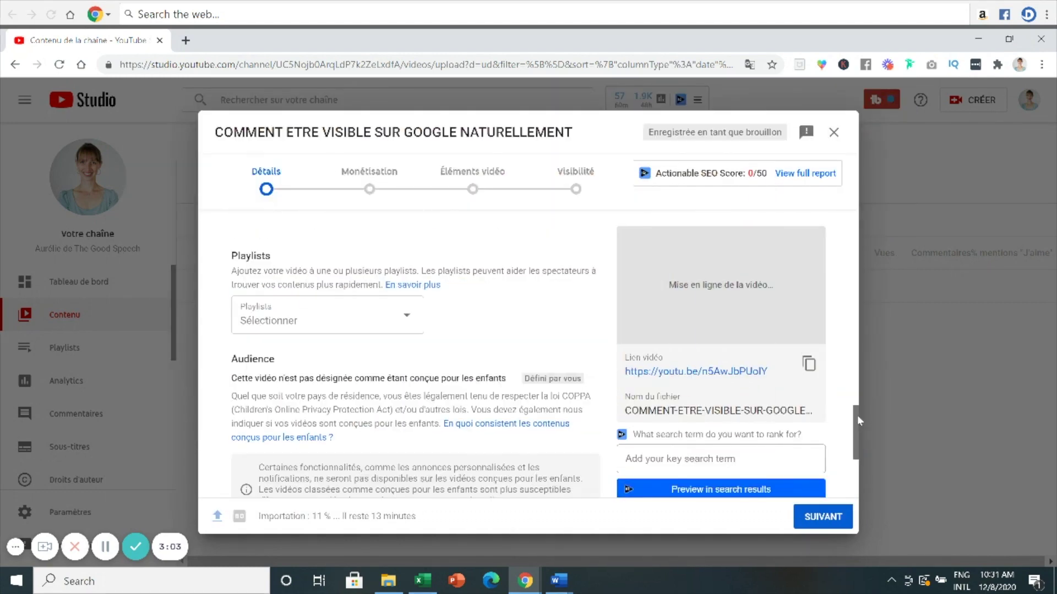
Step: Check the audience setting and expand the additional options (Autres options) of the video details
left_click_drag(857, 415, 863, 434)
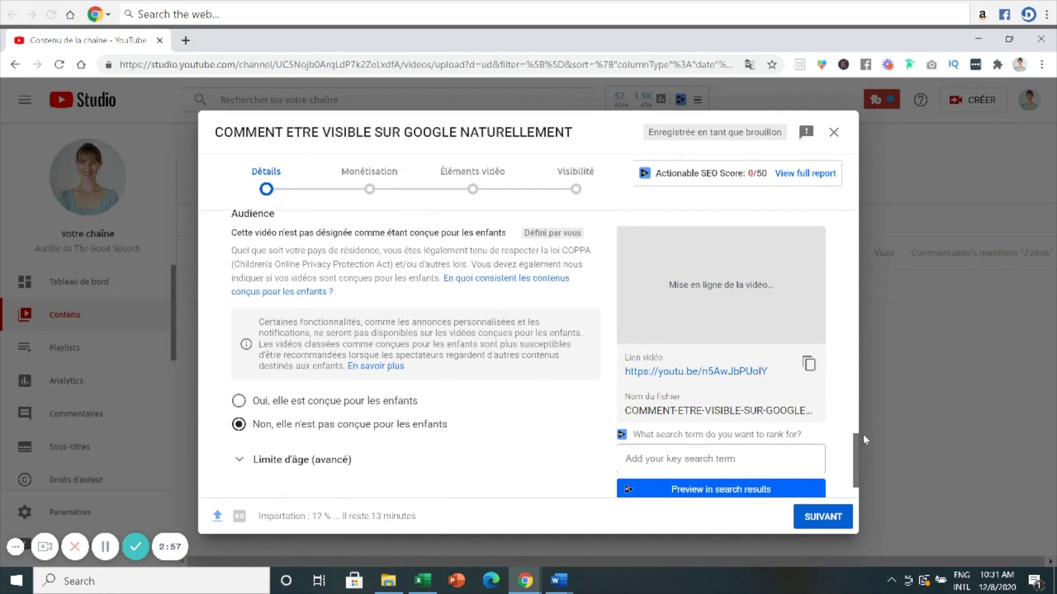
left_click_drag(864, 439, 864, 456)
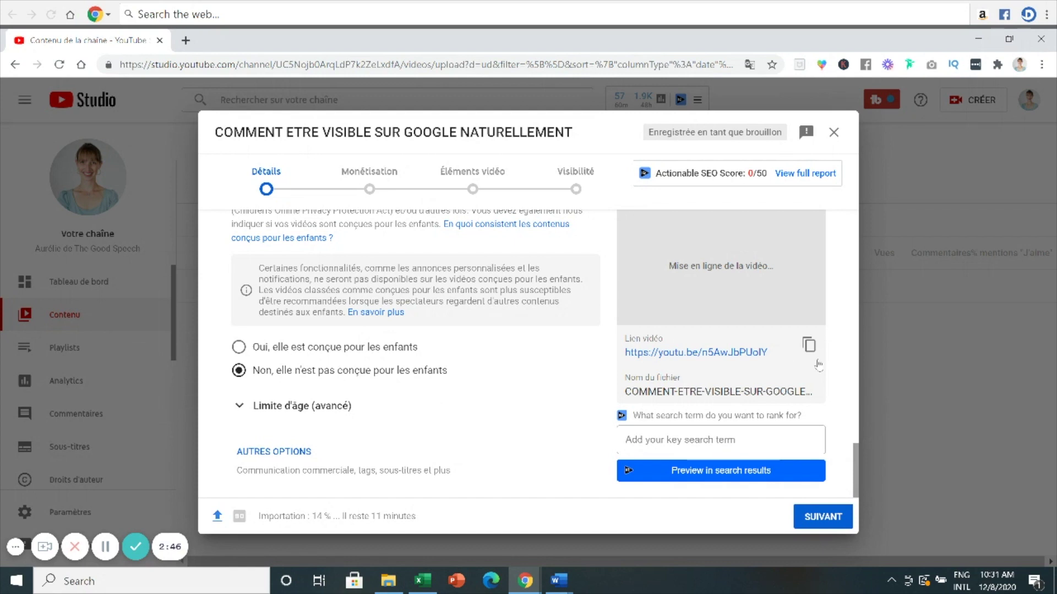
left_click(259, 452)
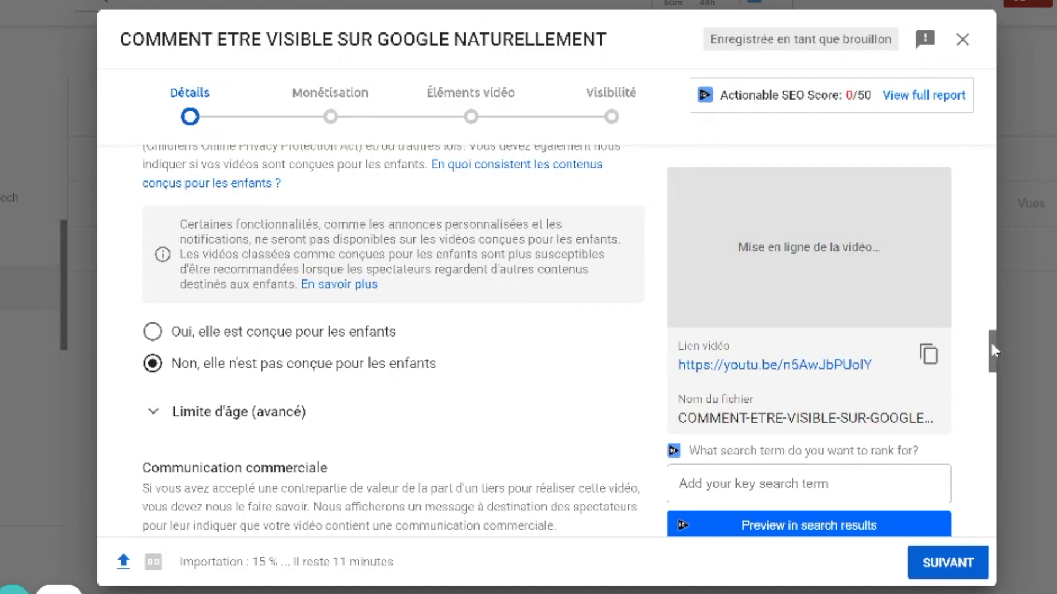
Step: Review the commercial communication, tags, and language and subtitle settings of the video
left_click_drag(990, 348, 991, 378)
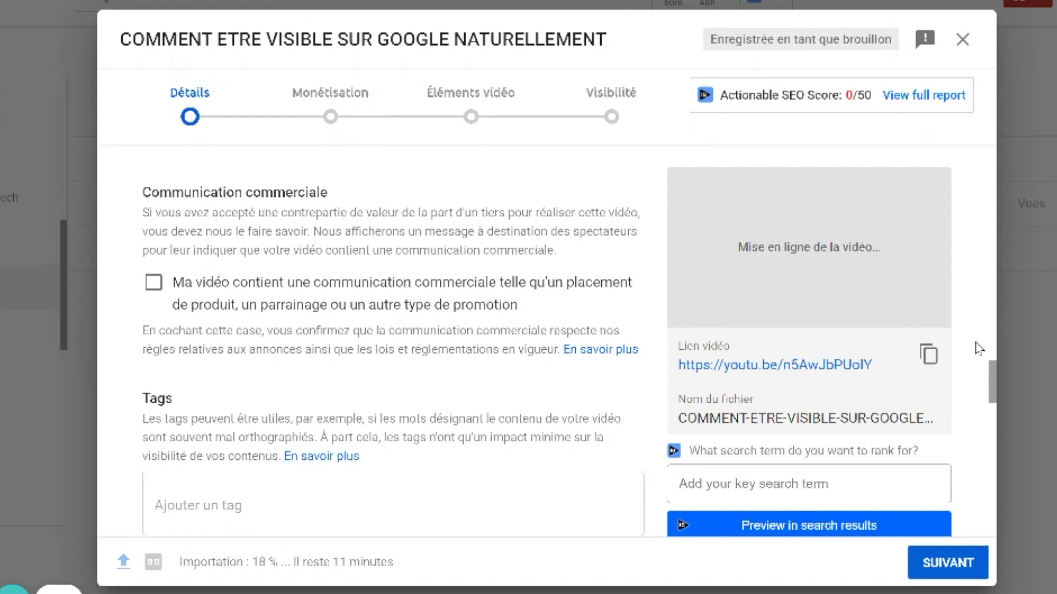
scroll(993, 384, "down", 3)
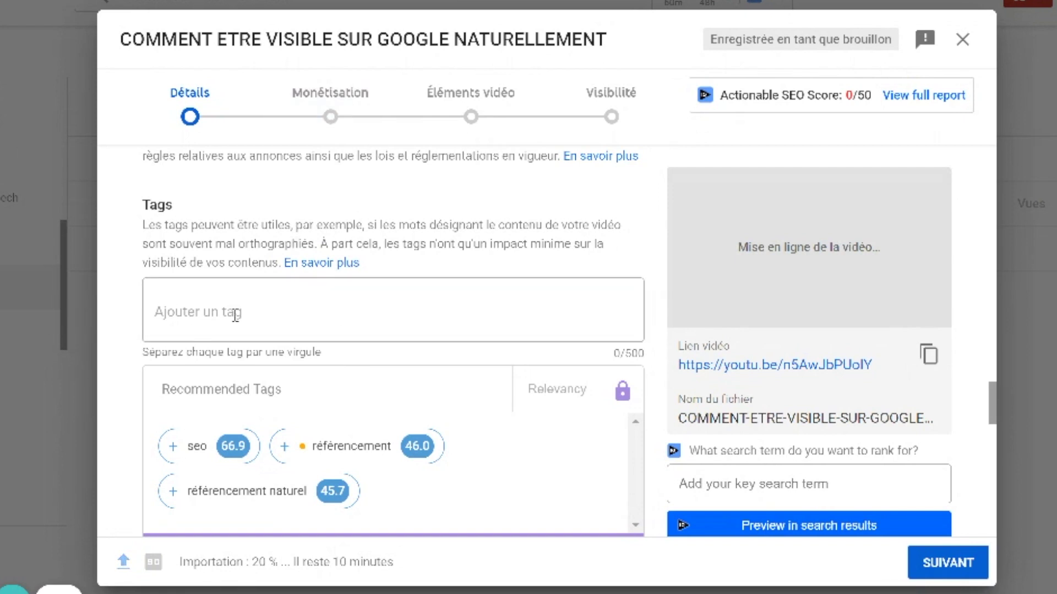
left_click_drag(989, 394, 990, 451)
left_click_drag(854, 438, 854, 441)
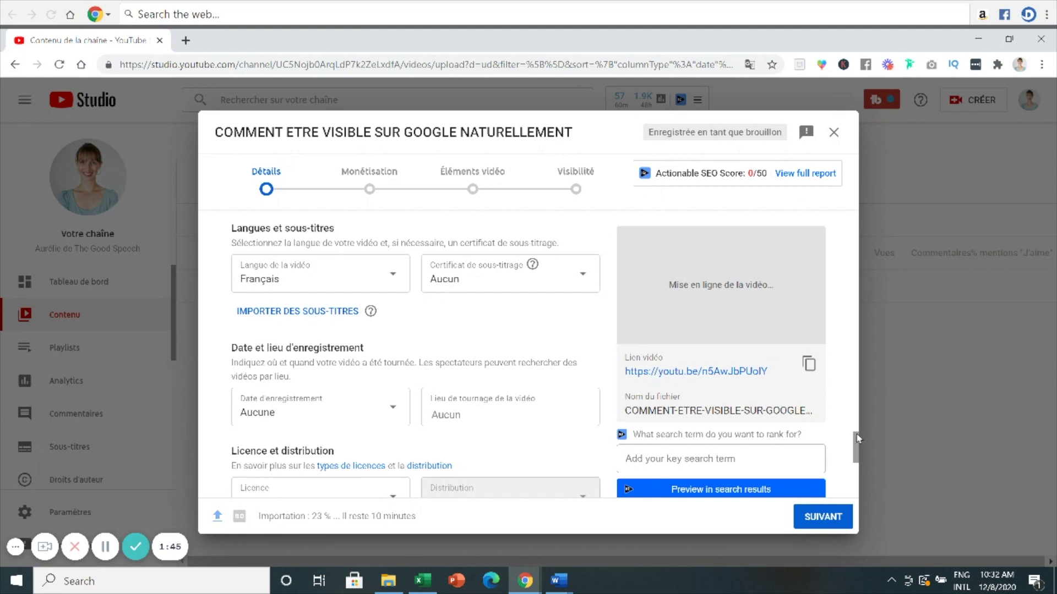
Step: Look at the recording date and place settings and the available licence types, keeping the standard YouTube licence
scroll(856, 439, "down", 3)
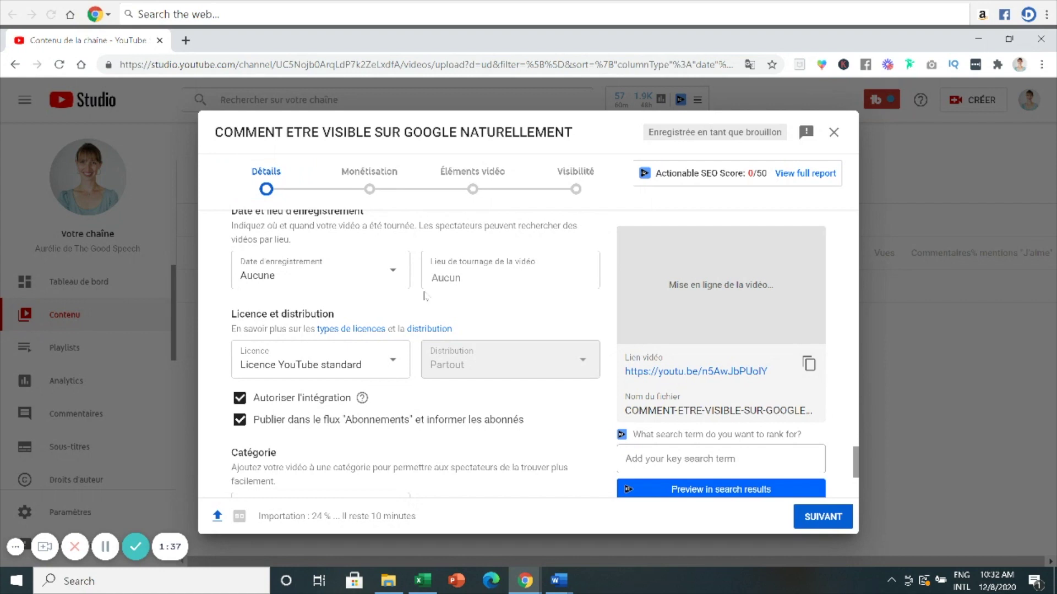
left_click(397, 367)
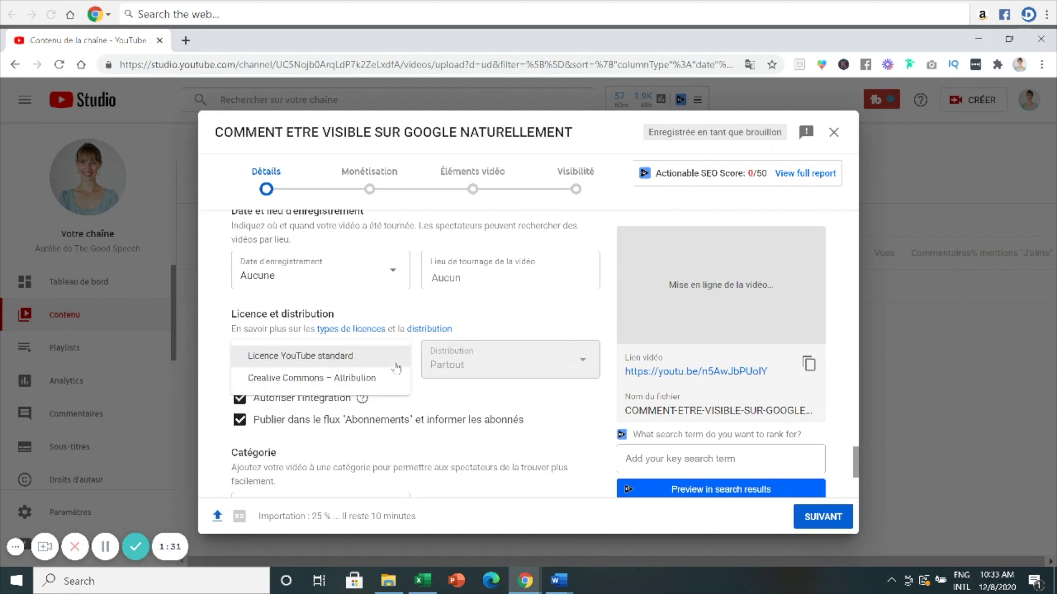
left_click(360, 405)
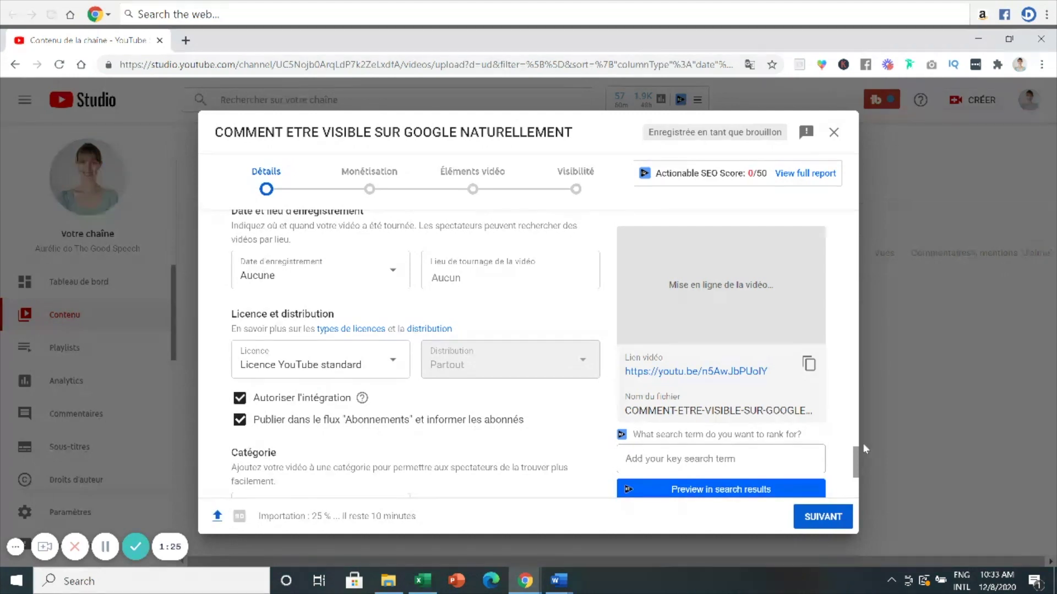
Step: Look through the available video categories, keeping Éducation, and view the comment settings
scroll(847, 446, "down", 3)
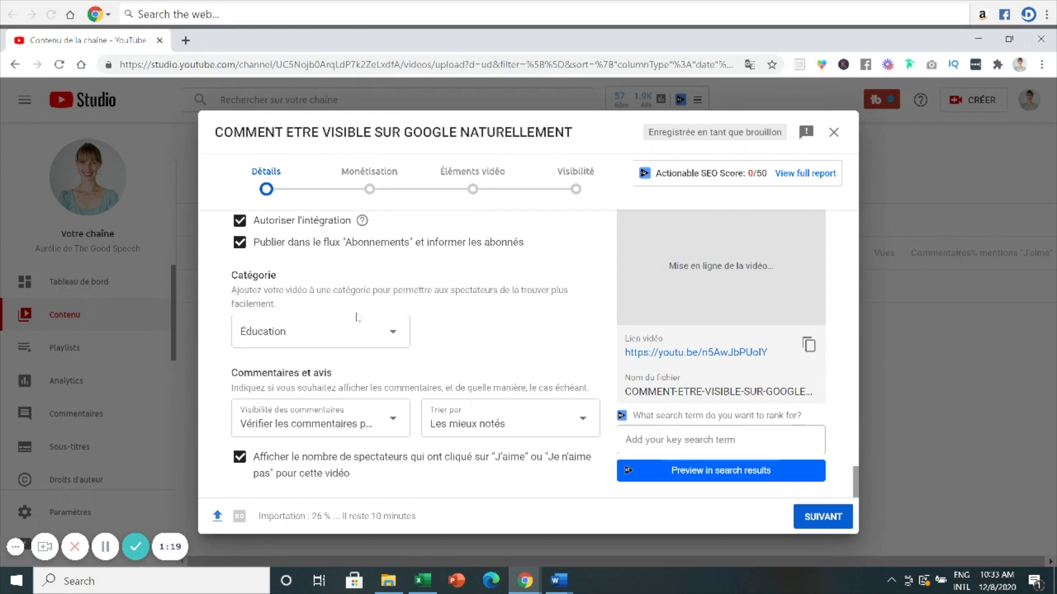
left_click(394, 337)
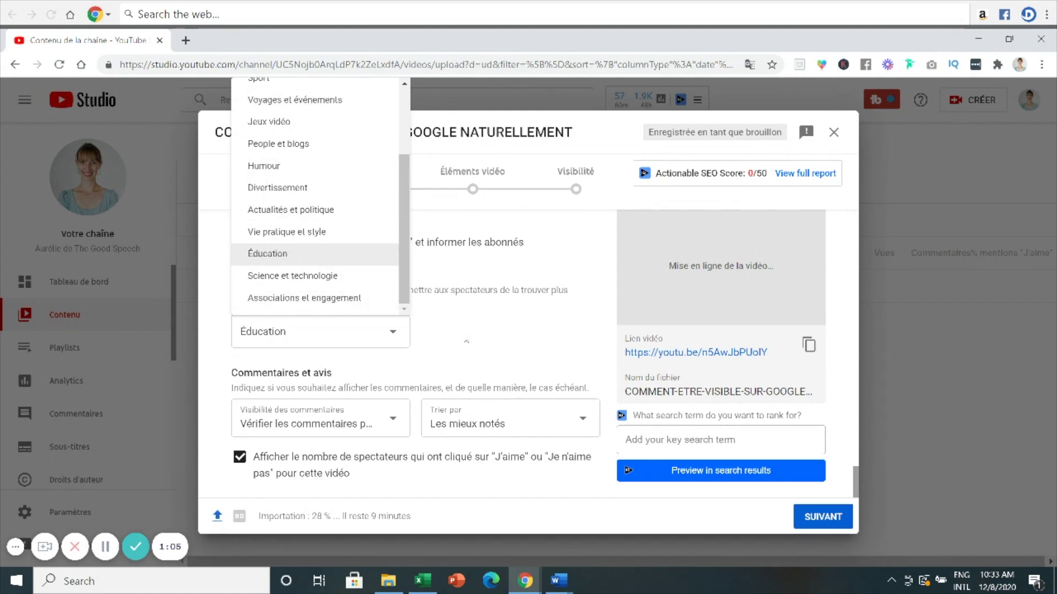
left_click(472, 342)
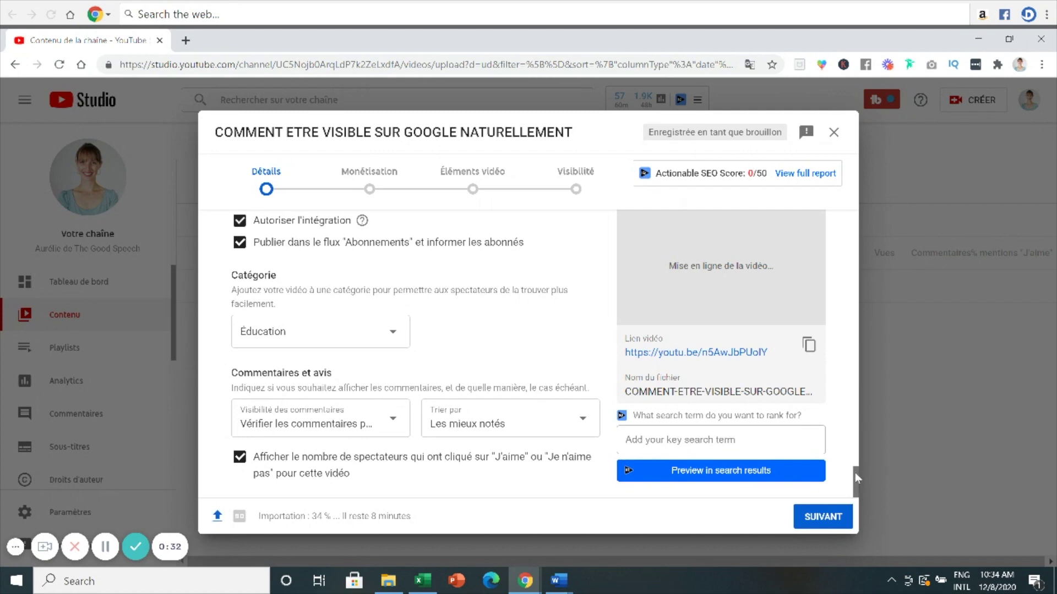
Step: Go to the Monétisation stage of the video upload and look over its settings
scroll(861, 462, "up", 10)
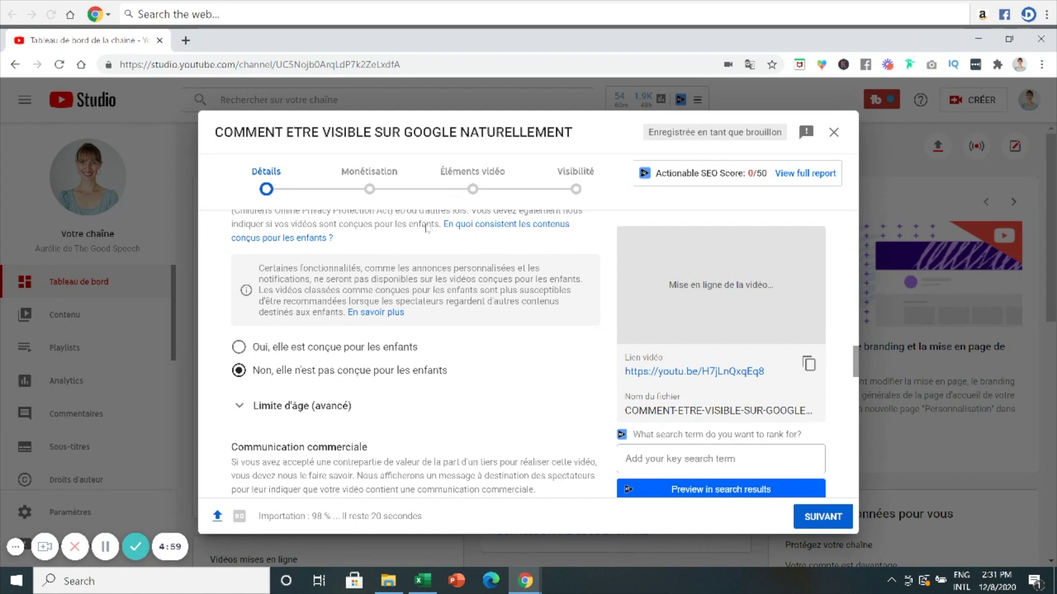
left_click(372, 191)
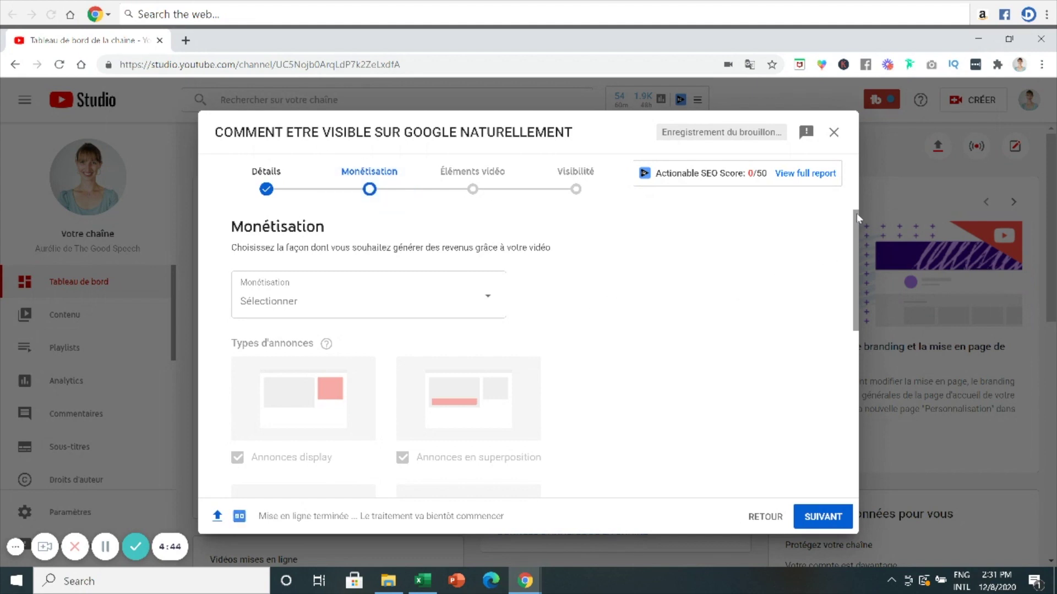
scroll(853, 227, "down", 1)
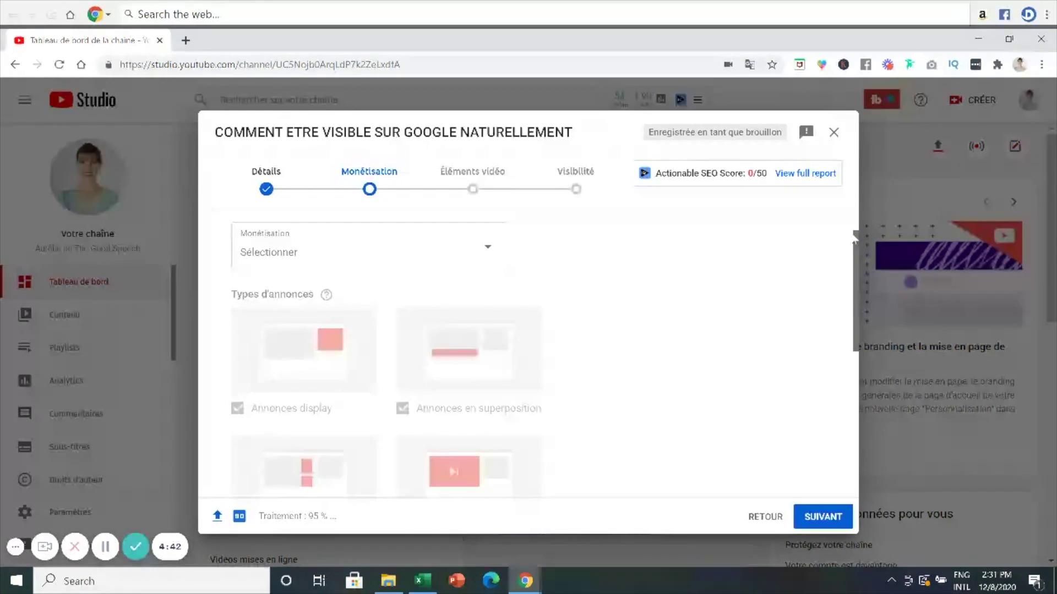
scroll(855, 234, "up", 1)
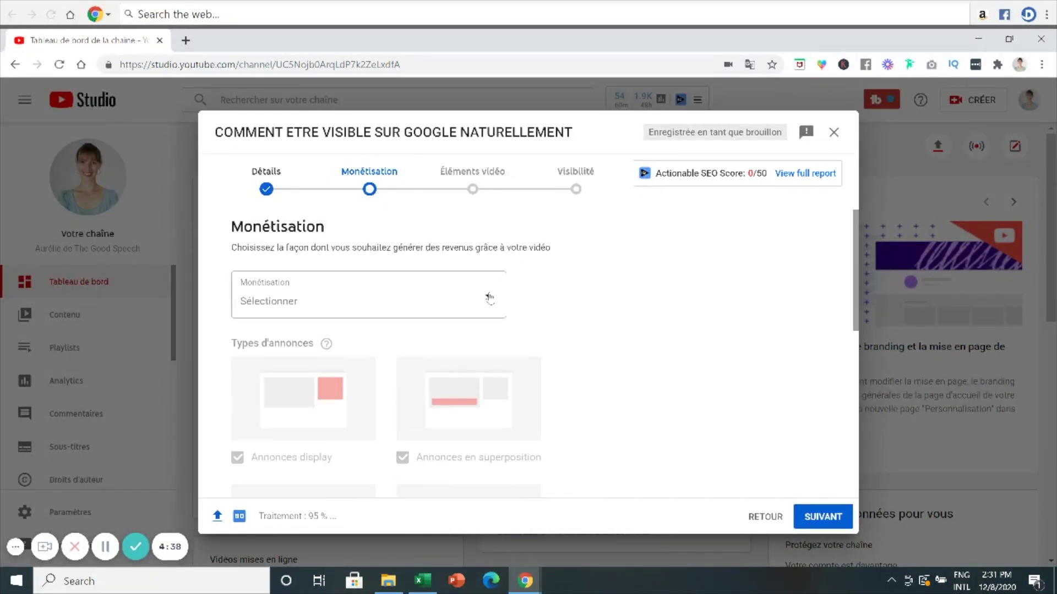
Step: Turn on monetisation for the video by choosing Activer and confirm the choice
left_click(498, 311)
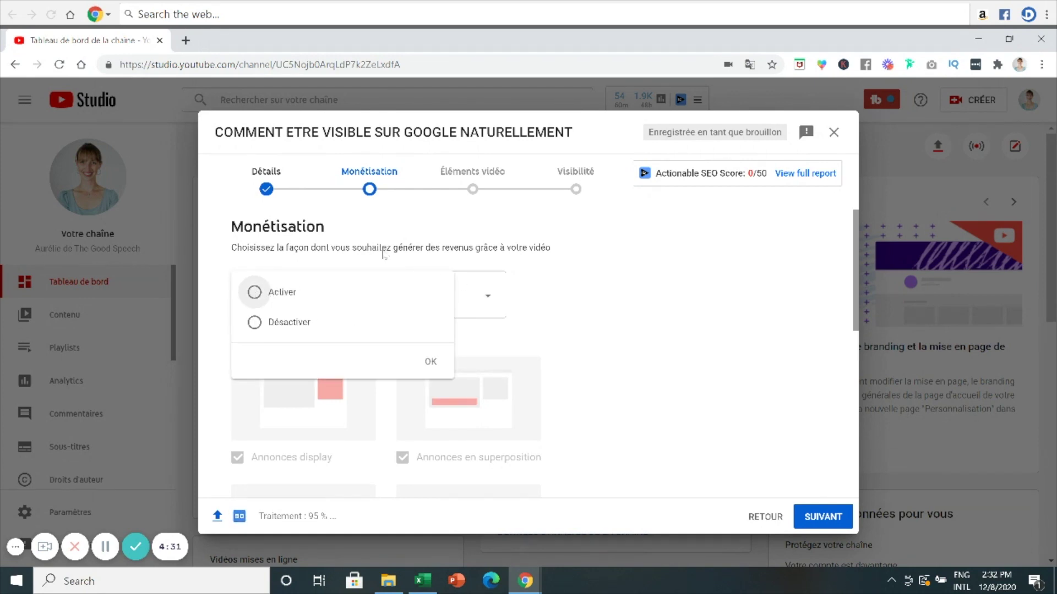
left_click(856, 231)
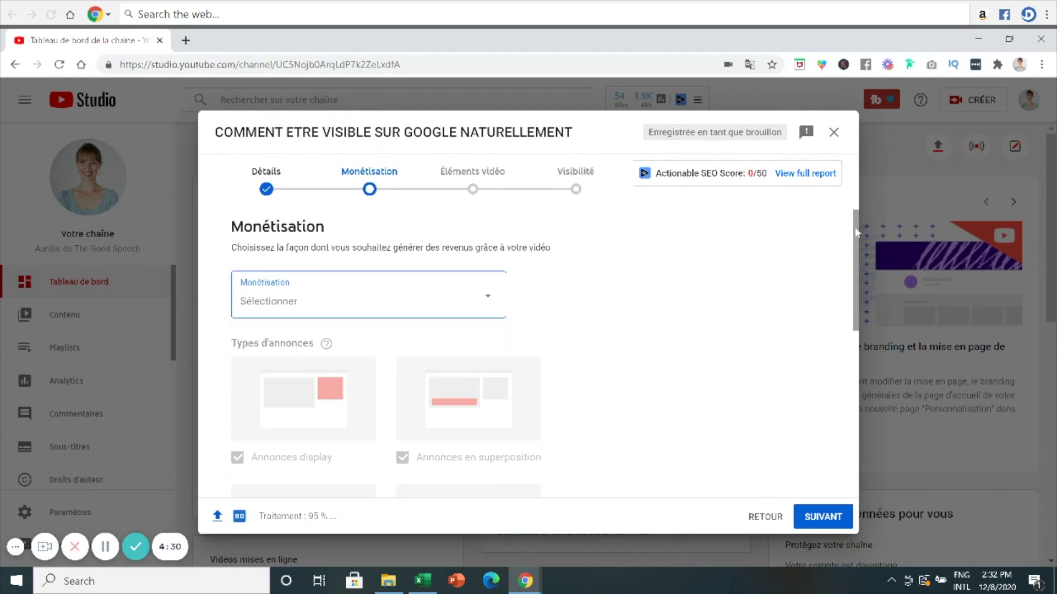
scroll(854, 233, "down", 1)
left_click_drag(854, 242, 853, 236)
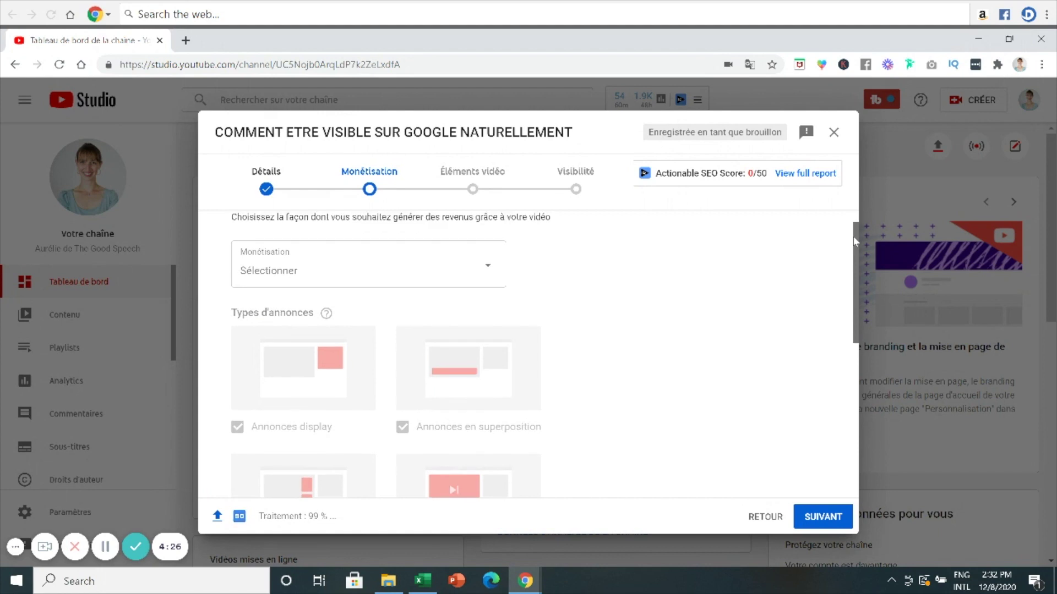
left_click(484, 282)
left_click(291, 264)
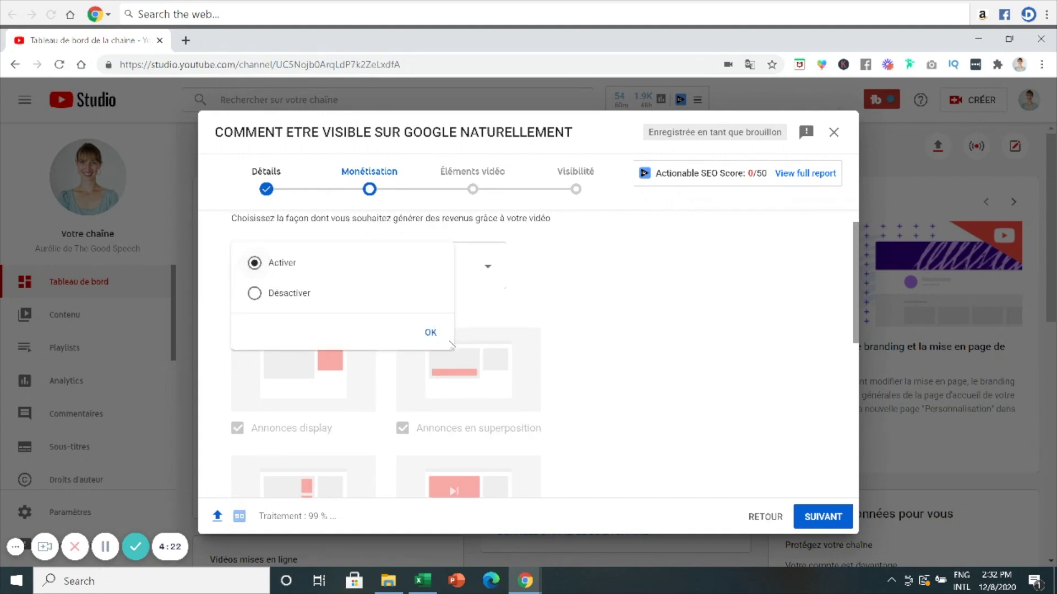
left_click(432, 333)
Step: Review the ad types and video ad placement, and continue to the ad eligibility stage
scroll(777, 300, "down", 2)
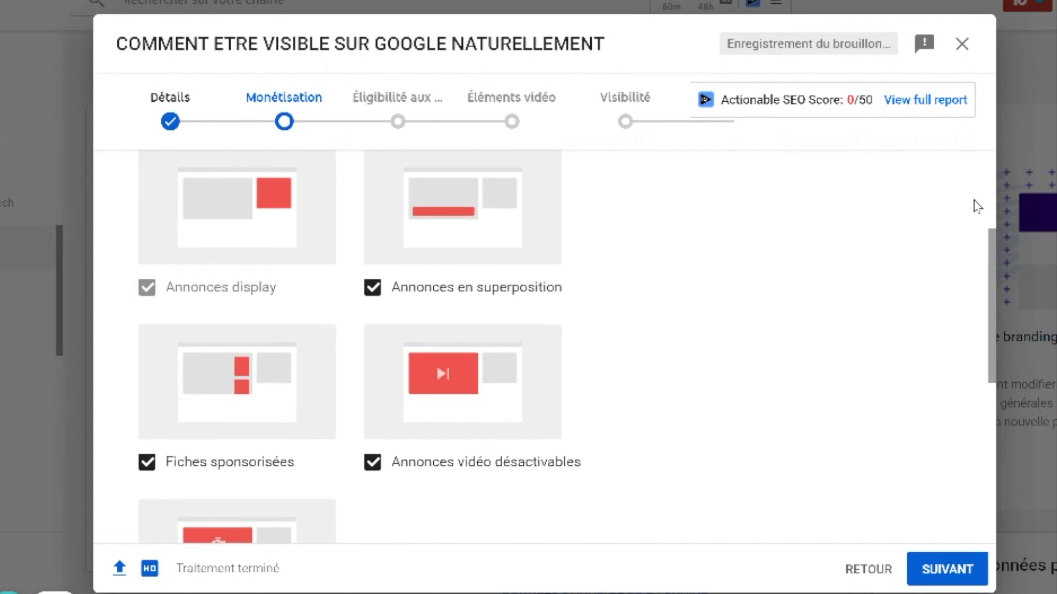
left_click_drag(991, 233, 996, 322)
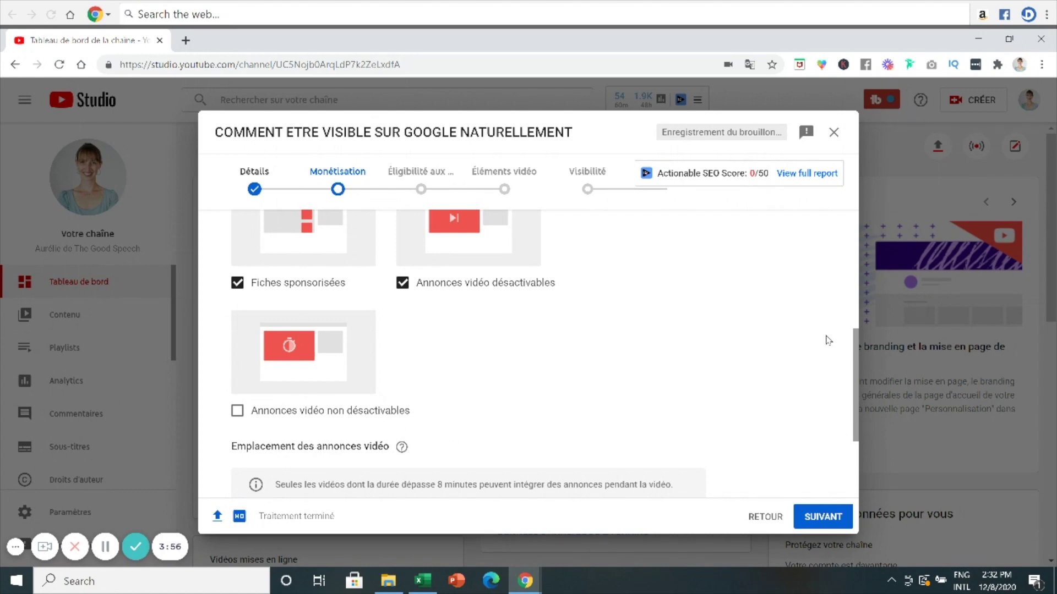
left_click_drag(855, 340, 853, 405)
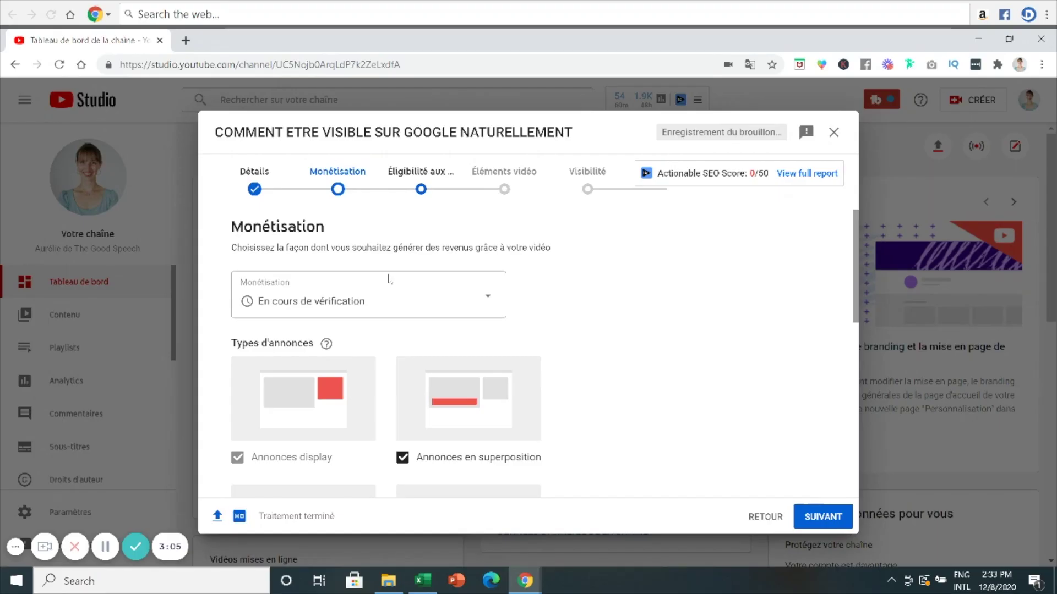
left_click(412, 186)
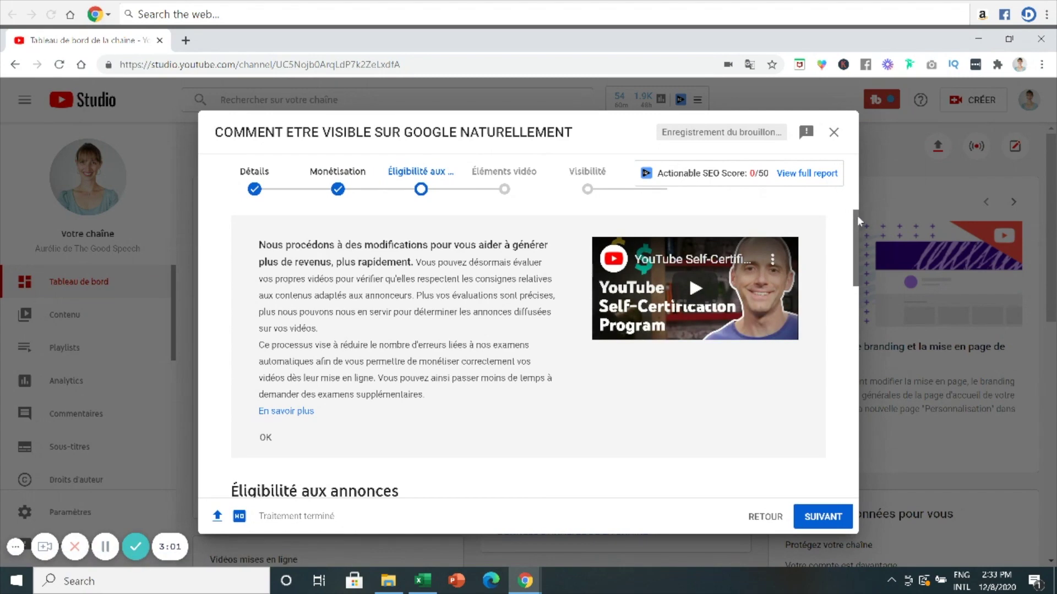
Step: Declare the video as Aucun contenu non adapté aux annonceurs in the ad eligibility review and continue to the Éléments vidéo stage
left_click_drag(856, 211, 854, 252)
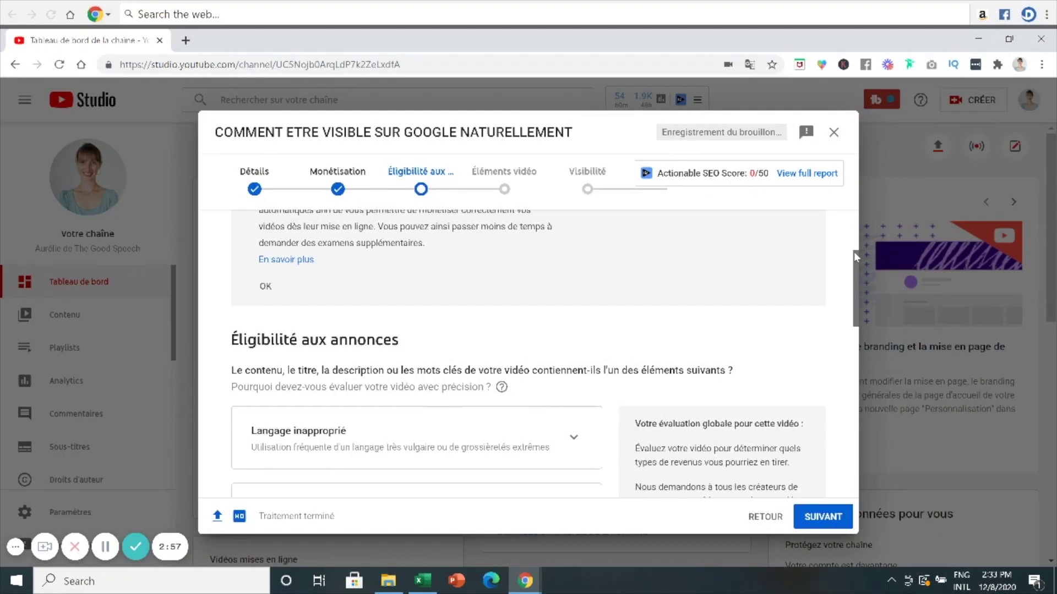
left_click_drag(853, 252, 855, 462)
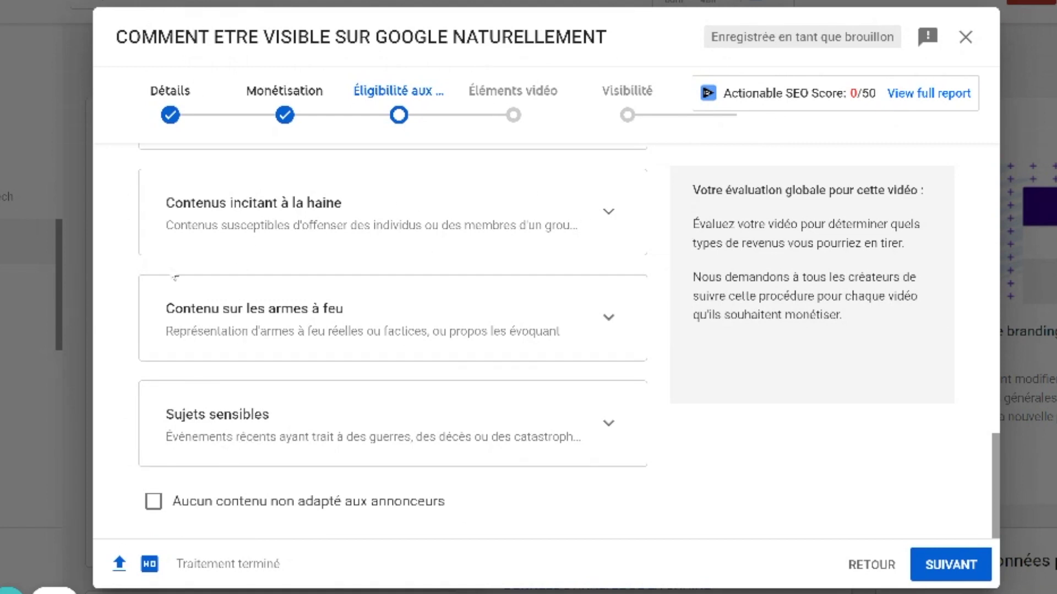
left_click(165, 502)
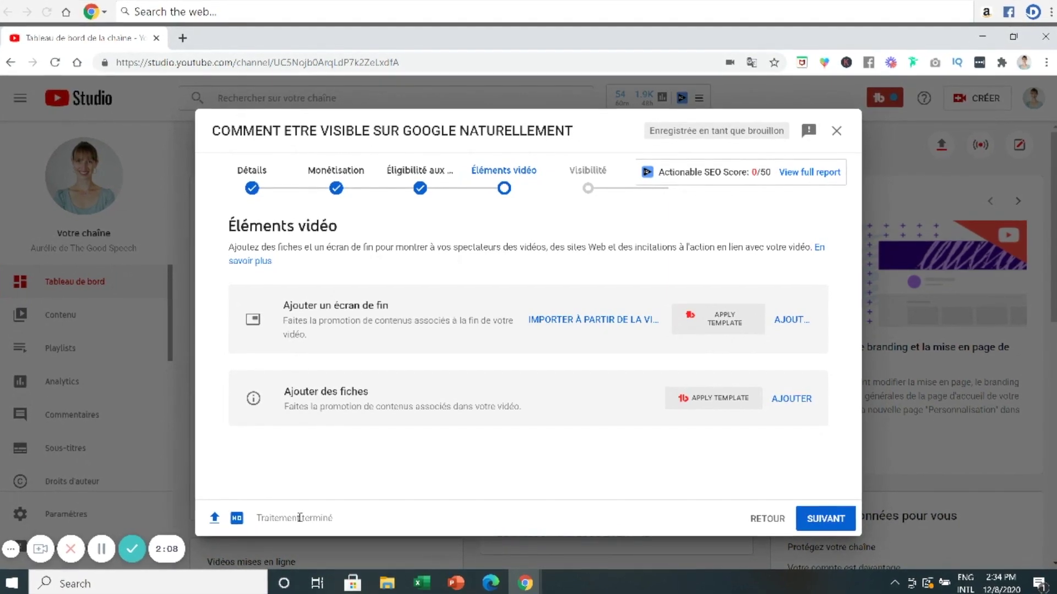
triple_click(344, 521)
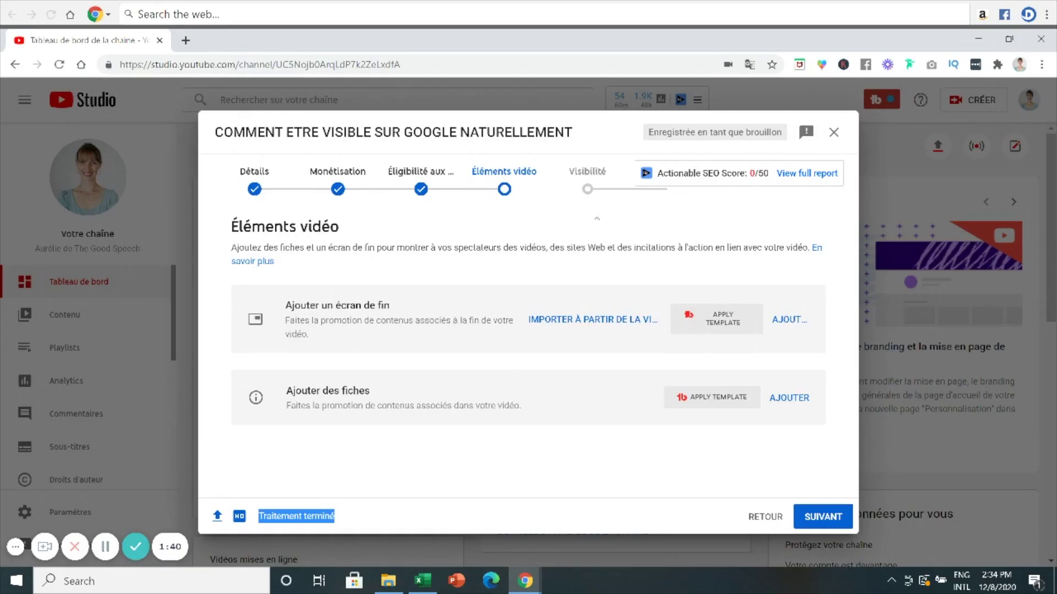
Step: Go to the Visibilité stage, try the Publique option, and set the video back to Non répertoriée
left_click(585, 183)
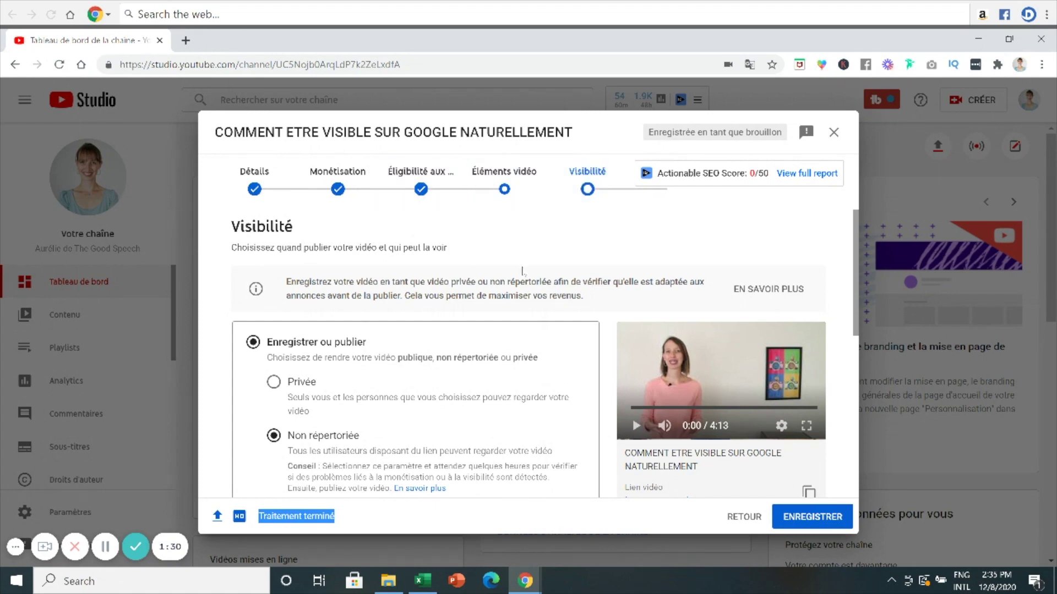
scroll(804, 219, "down", 2)
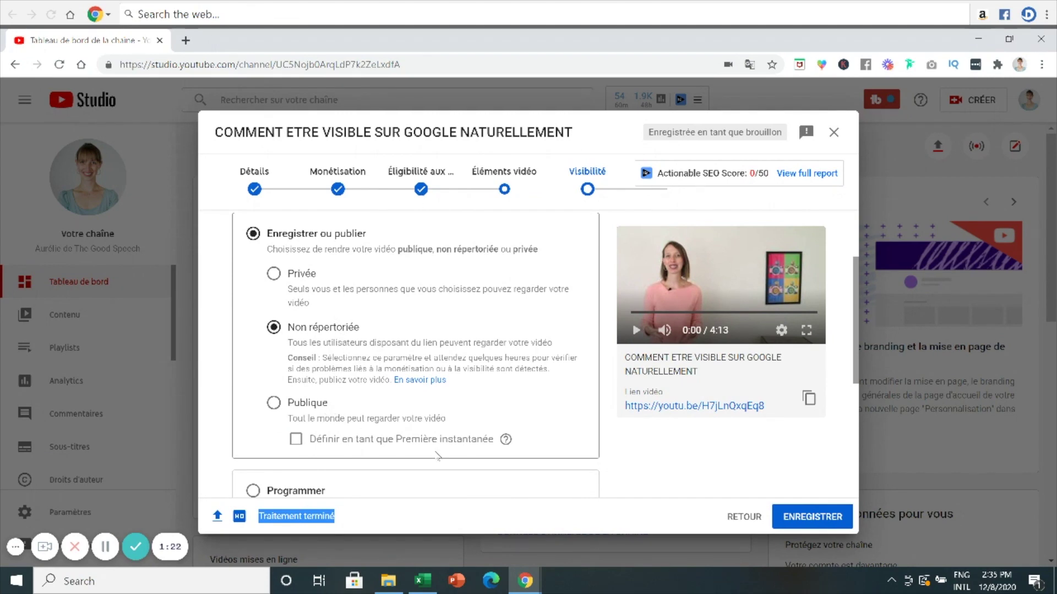
left_click(310, 406)
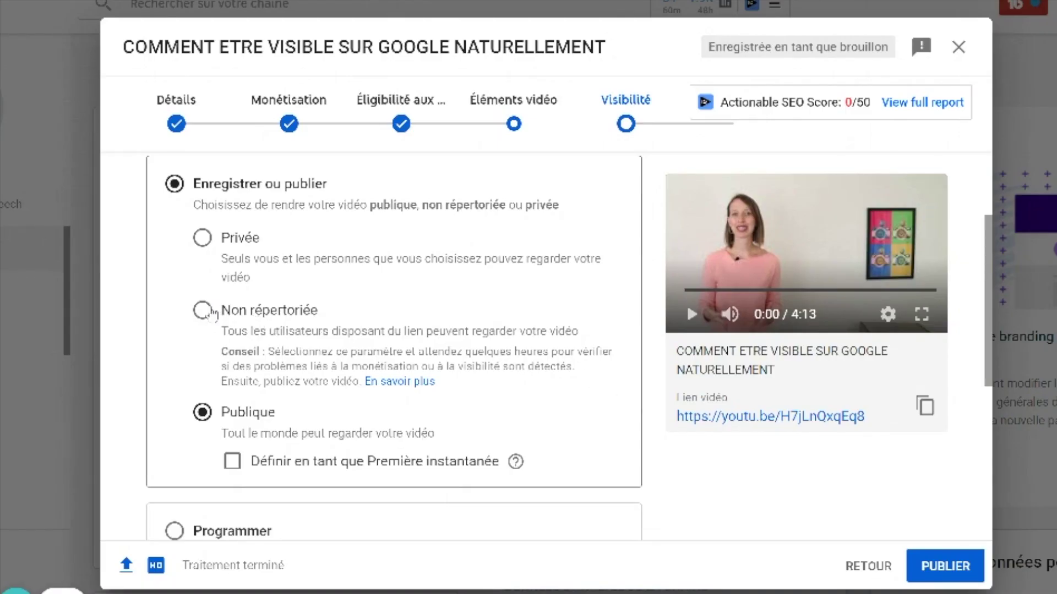
left_click(202, 311)
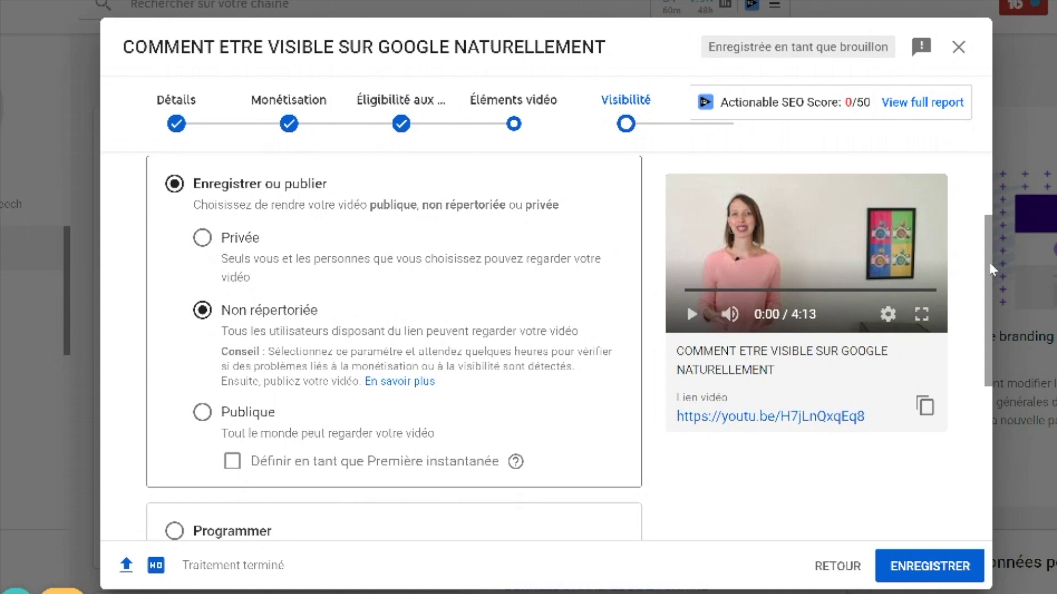
Step: Schedule the video's publication for 9 déc. 2020 at 00:00 and define it as a Première
scroll(986, 273, "down", 3)
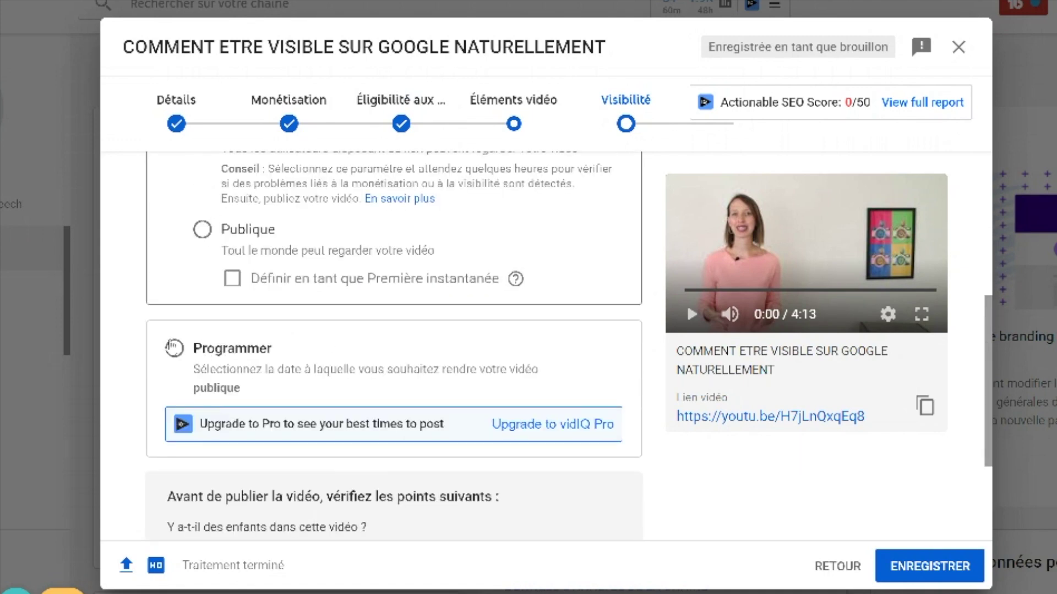
left_click(173, 348)
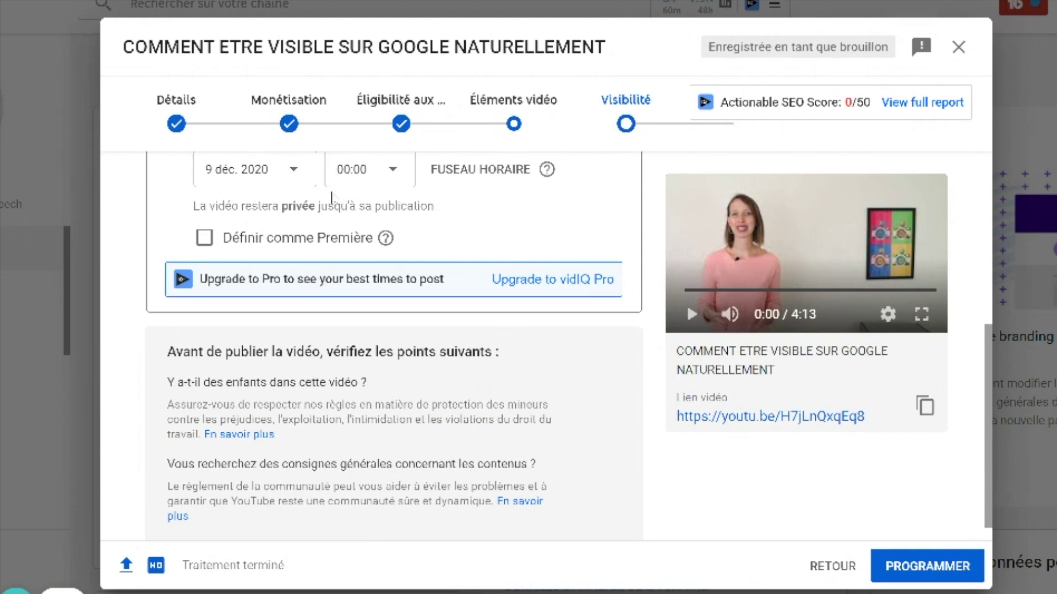
left_click(206, 239)
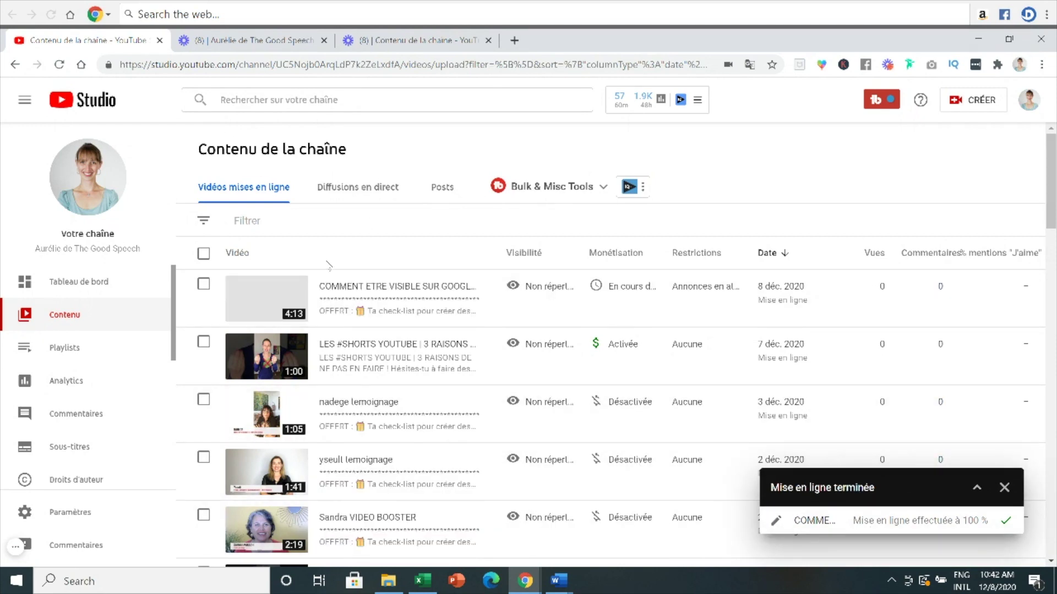
Step: Open the details of the video COMMENT ETRE VISIBLE SUR GOOGLE NATURELLEMENT and review its description, end screen, cards and thumbnail settings
left_click(333, 285)
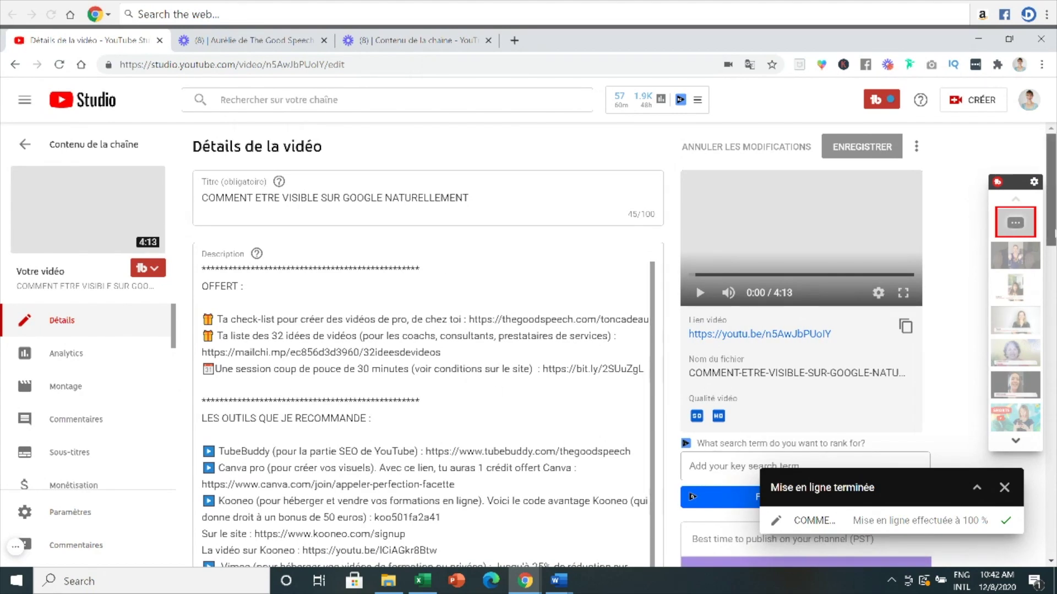
scroll(1054, 233, "down", 7)
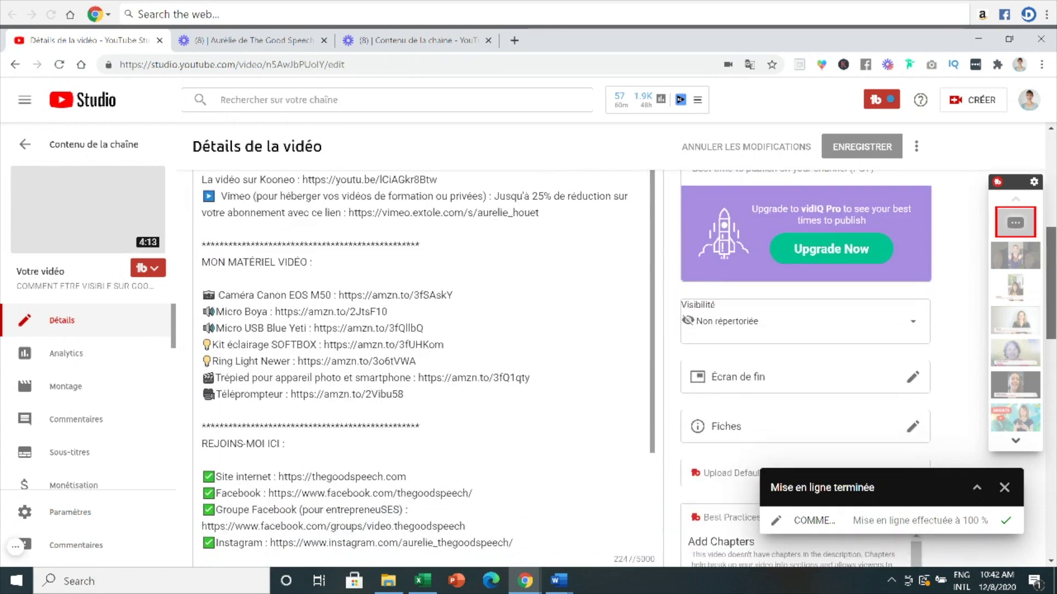
scroll(1053, 233, "down", 2)
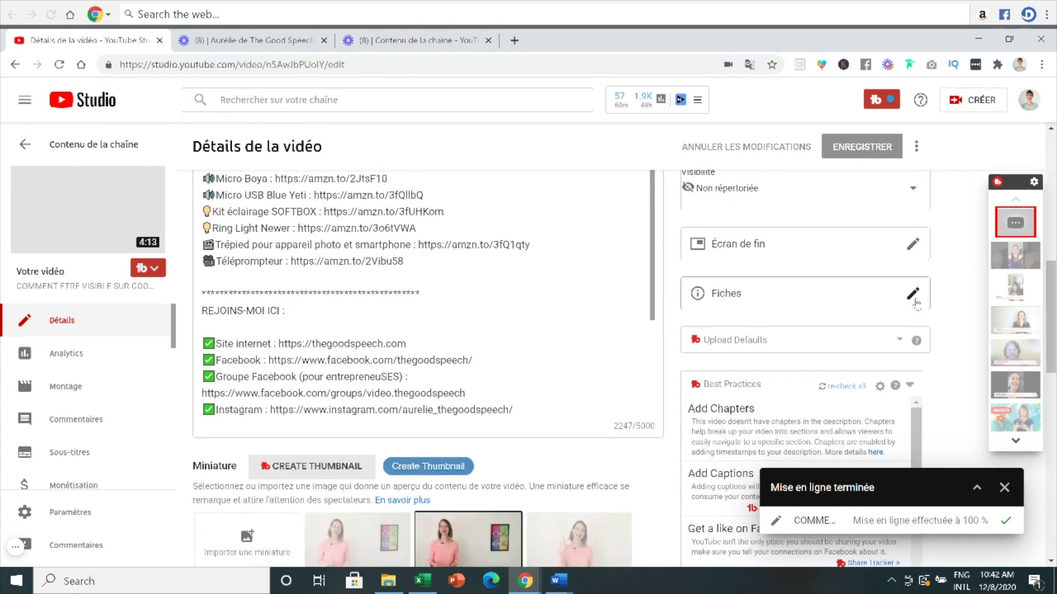
scroll(916, 303, "down", 4)
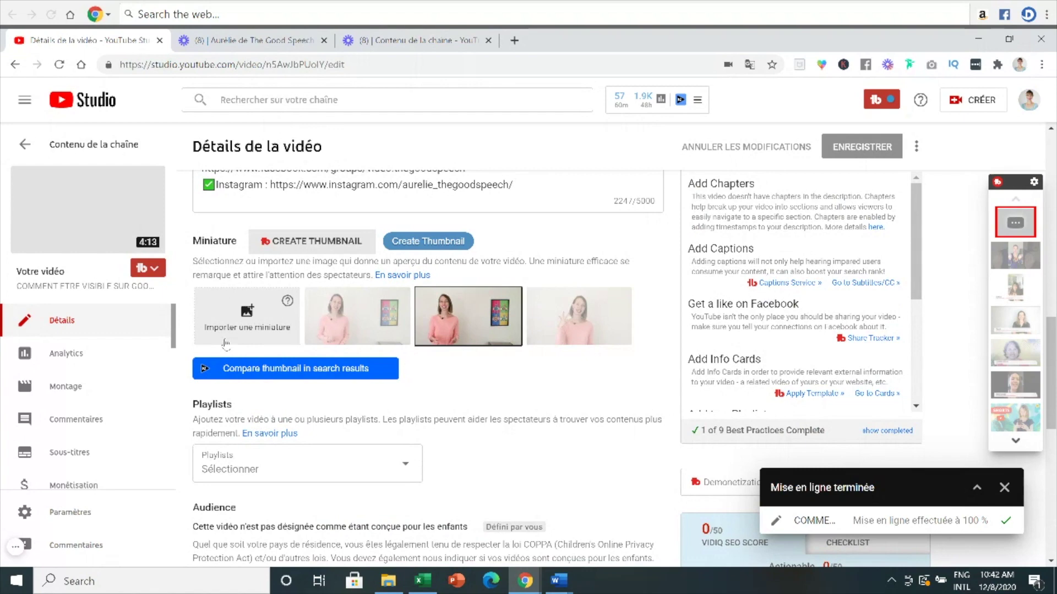
Step: View the methods for adding French subtitles to the video, and close the subtitle editor without choosing one
left_click(95, 456)
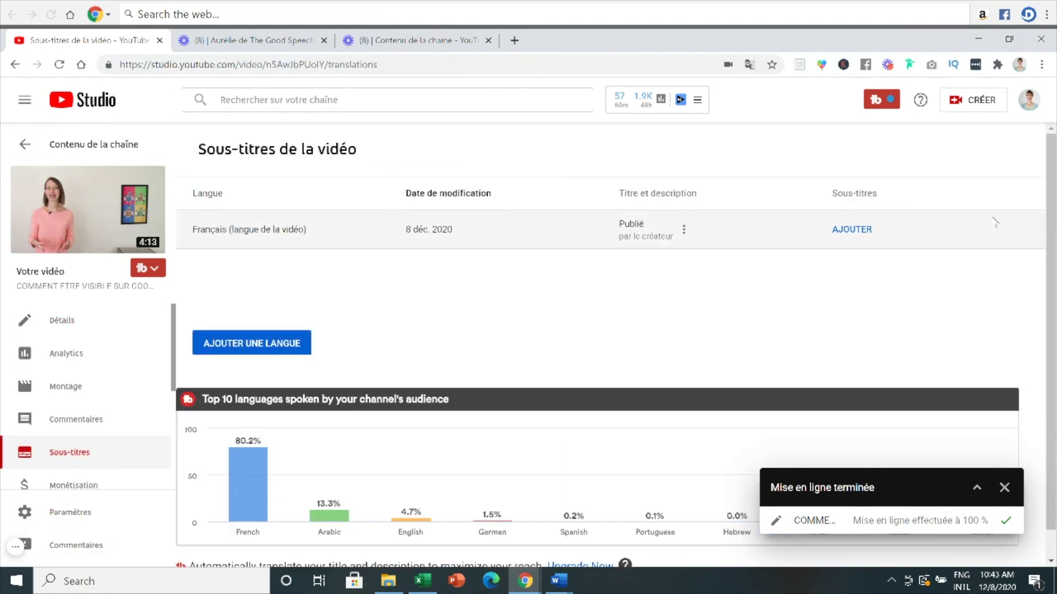
left_click(862, 230)
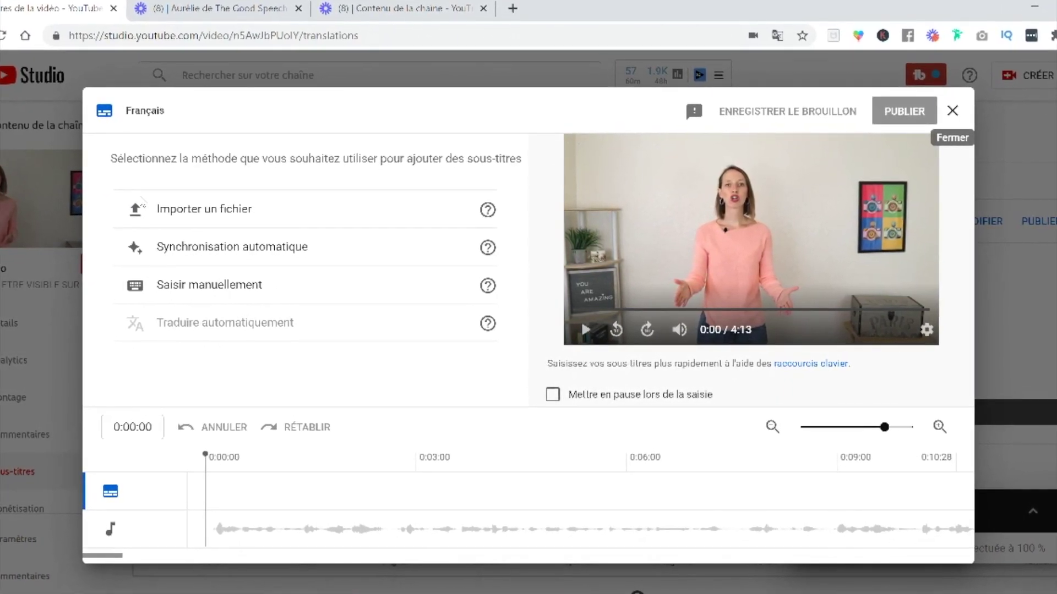
left_click(951, 112)
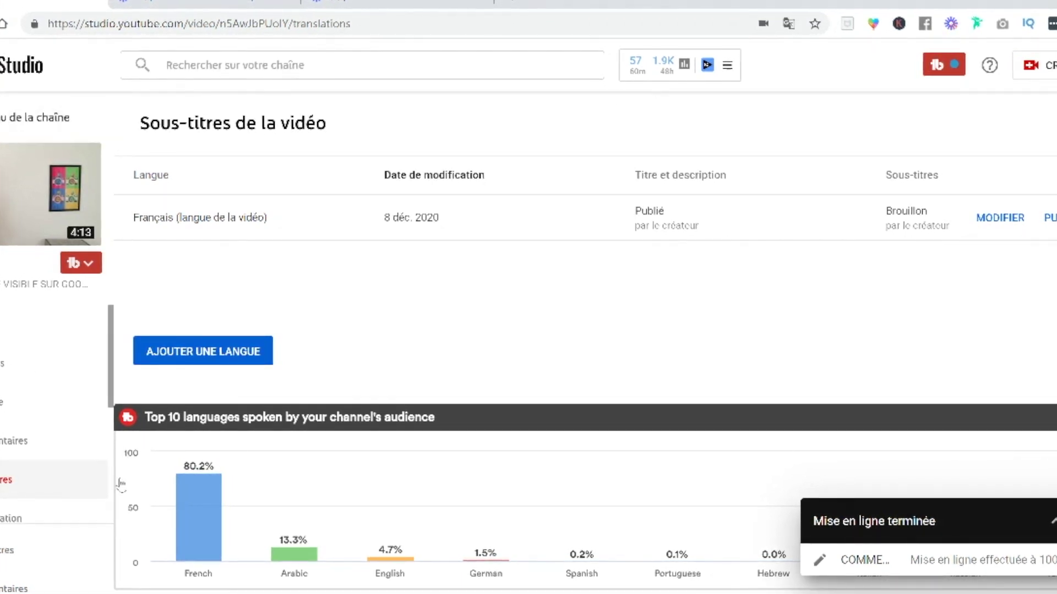
Step: Schedule the video as a Première for 9 déc. 2020 at 00:00 from its details page and save the changes
scroll(1051, 268, "down", 5)
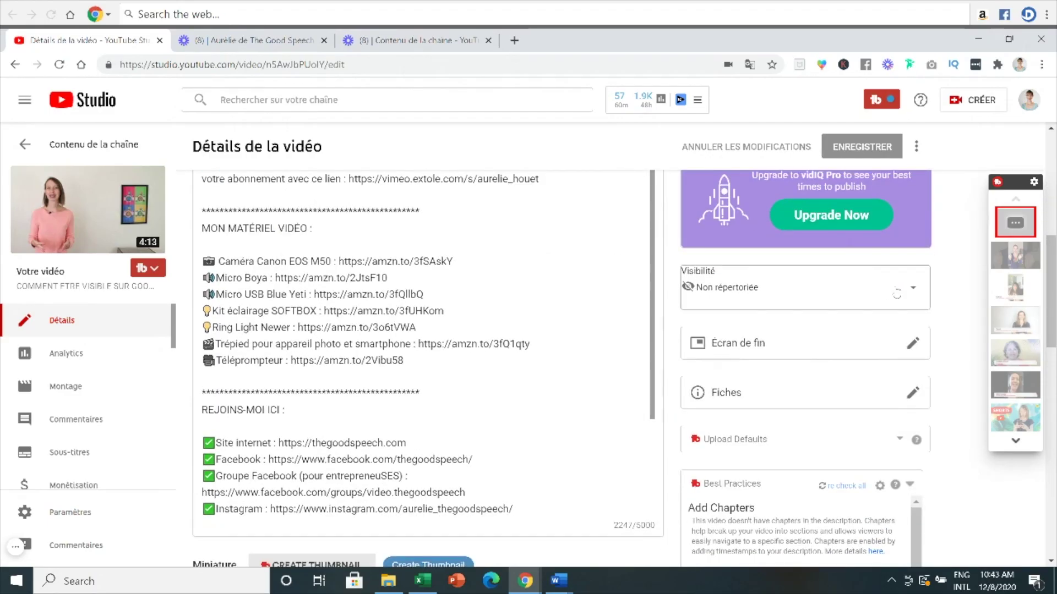
left_click(914, 292)
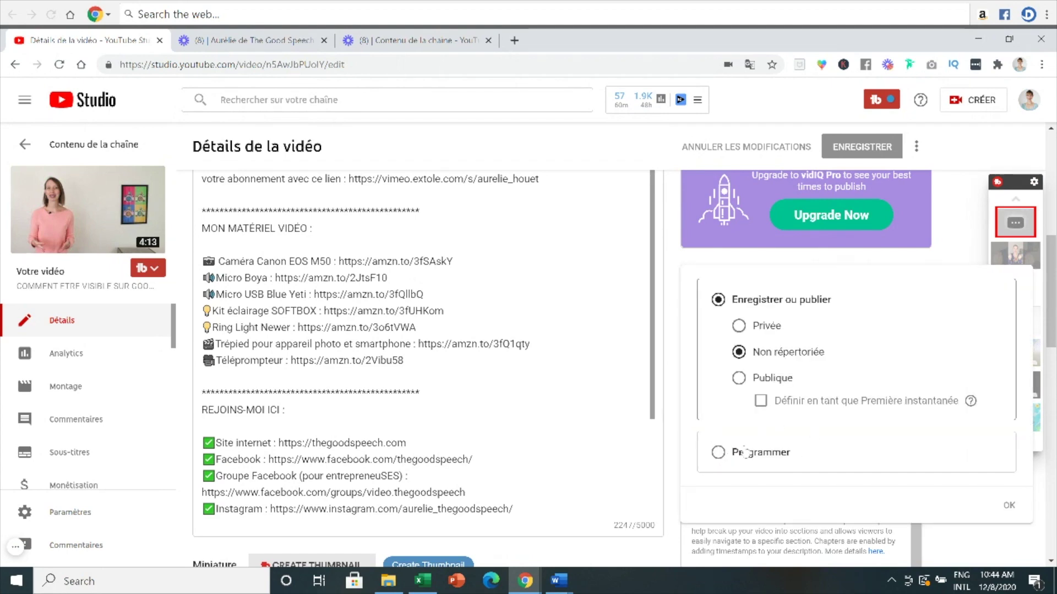
left_click(751, 449)
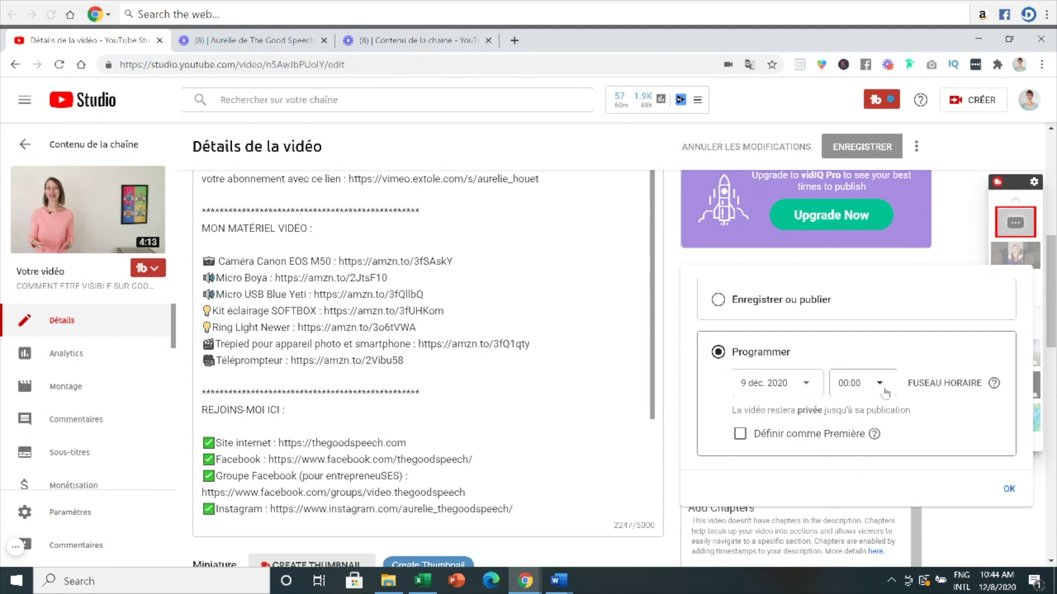
left_click(856, 149)
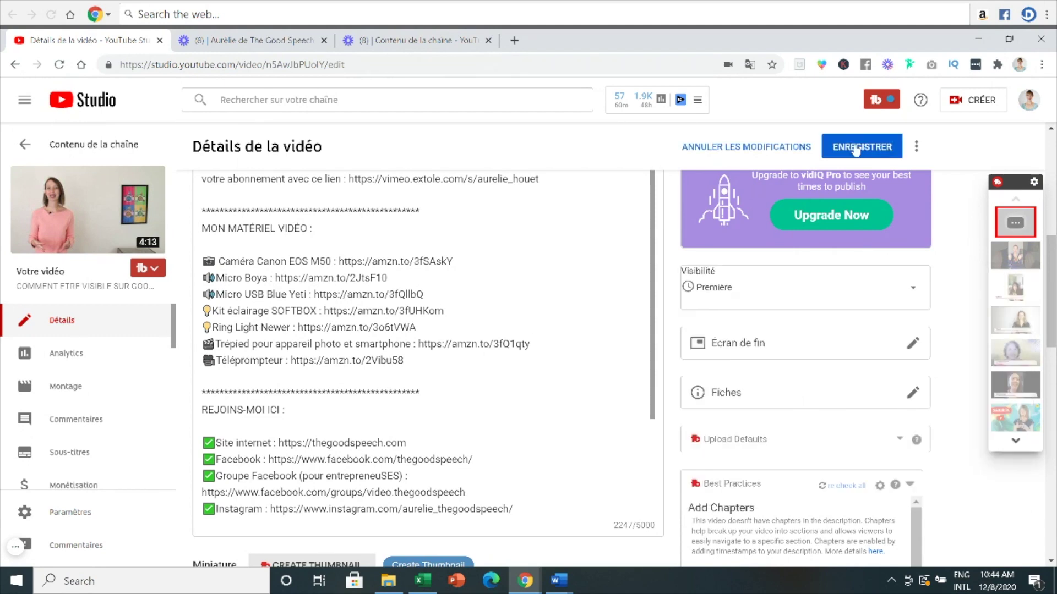